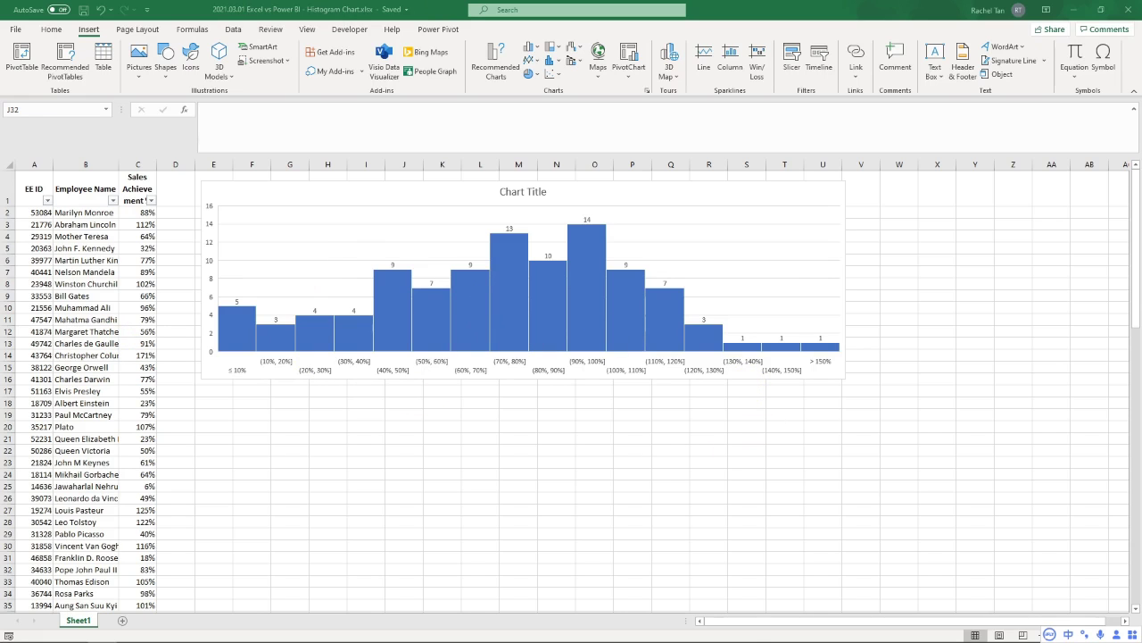
# Compare with the Power BI histogram, then select the whole Sales Achievement % column (column C) in Excel.
pyautogui.hotkey('alt', 'Tab')
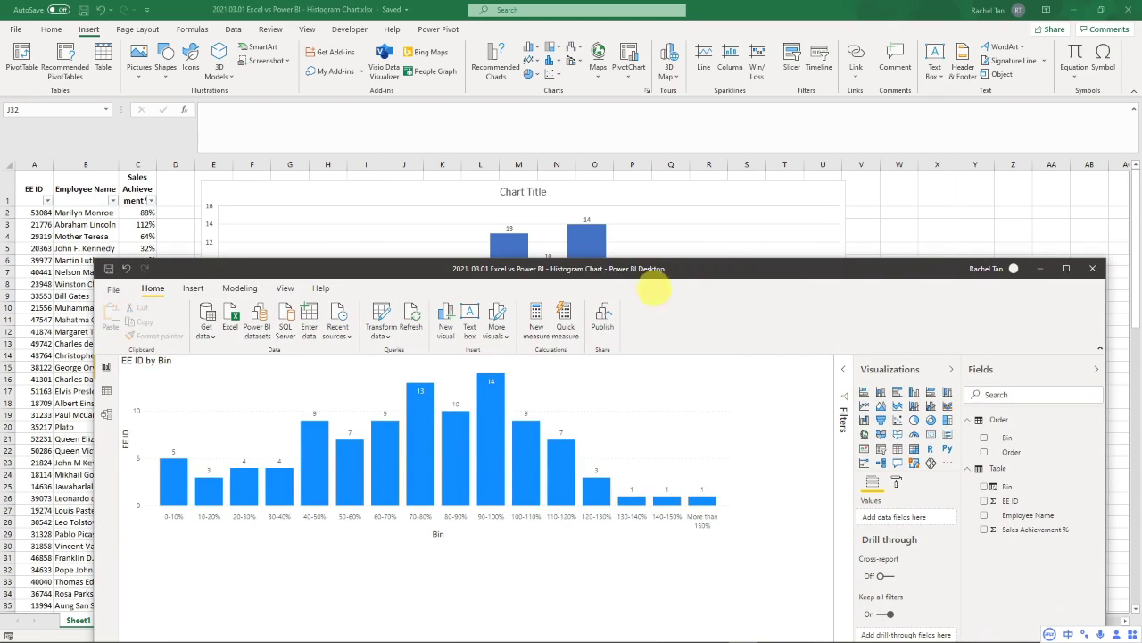
pyautogui.hotkey('alt', 'Tab')
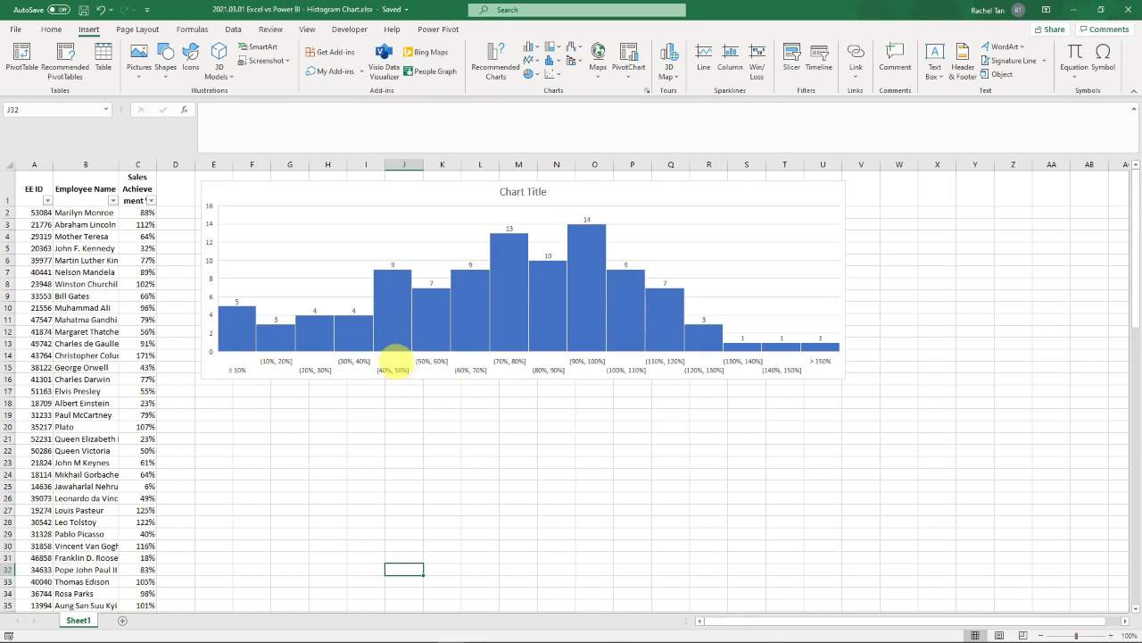
pyautogui.moveTo(393, 351)
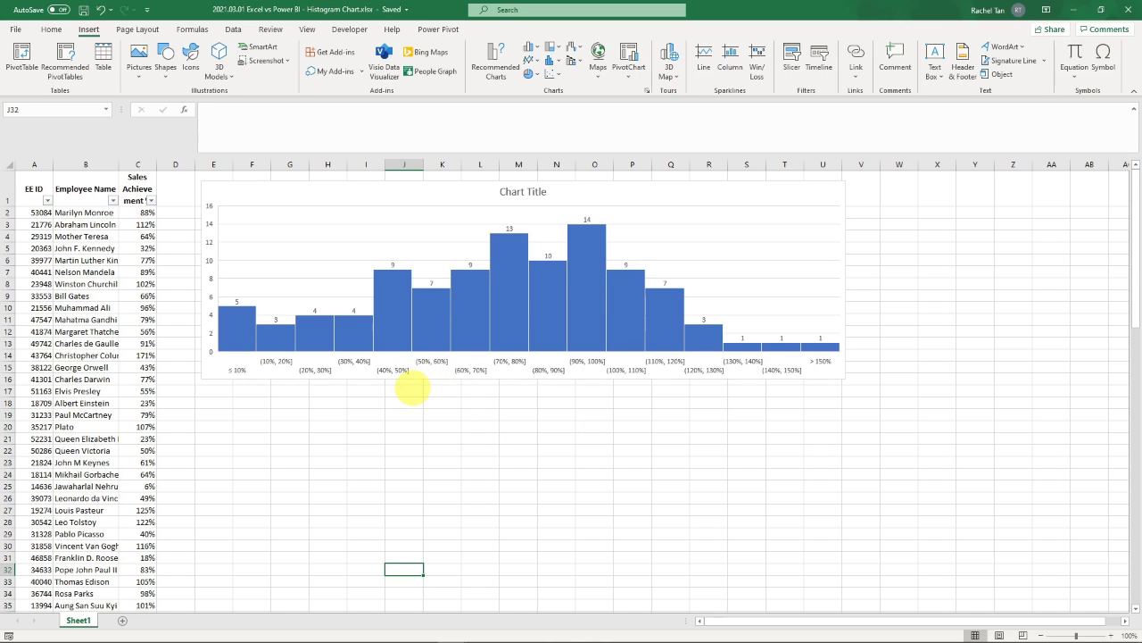
pyautogui.click(129, 212)
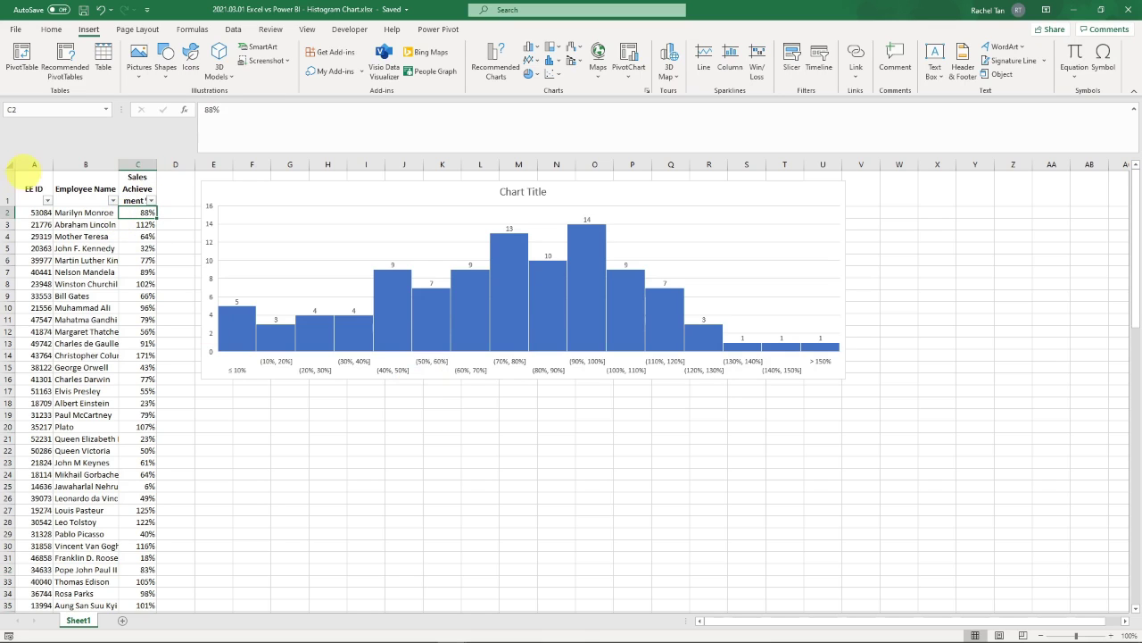
pyautogui.click(30, 186)
pyautogui.hotkey('ctrl', 'a')
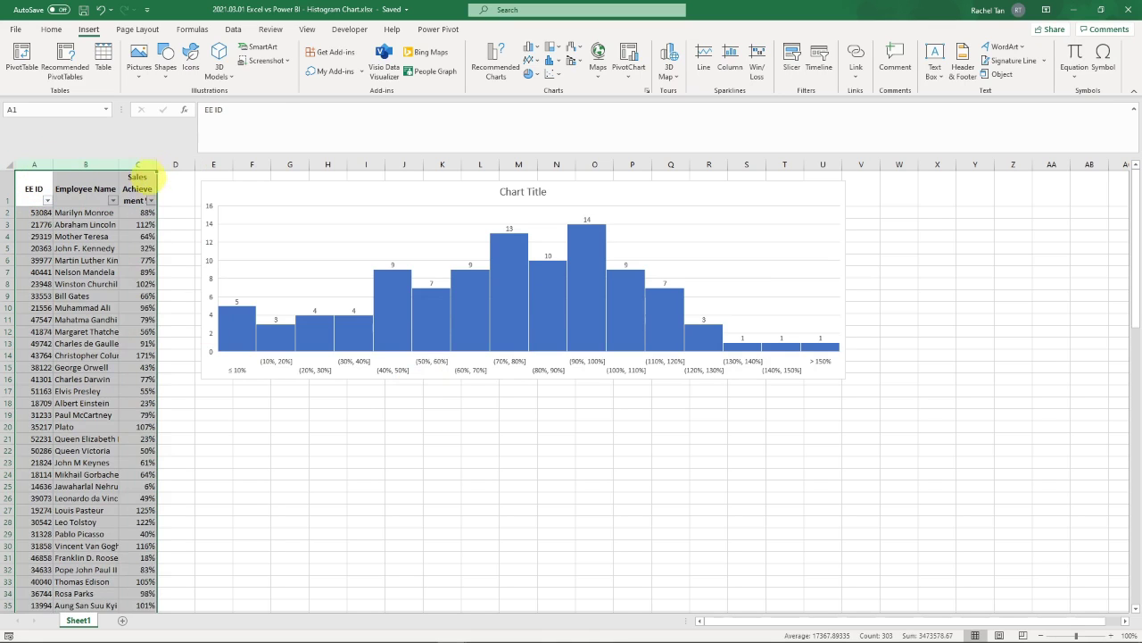
pyautogui.click(139, 186)
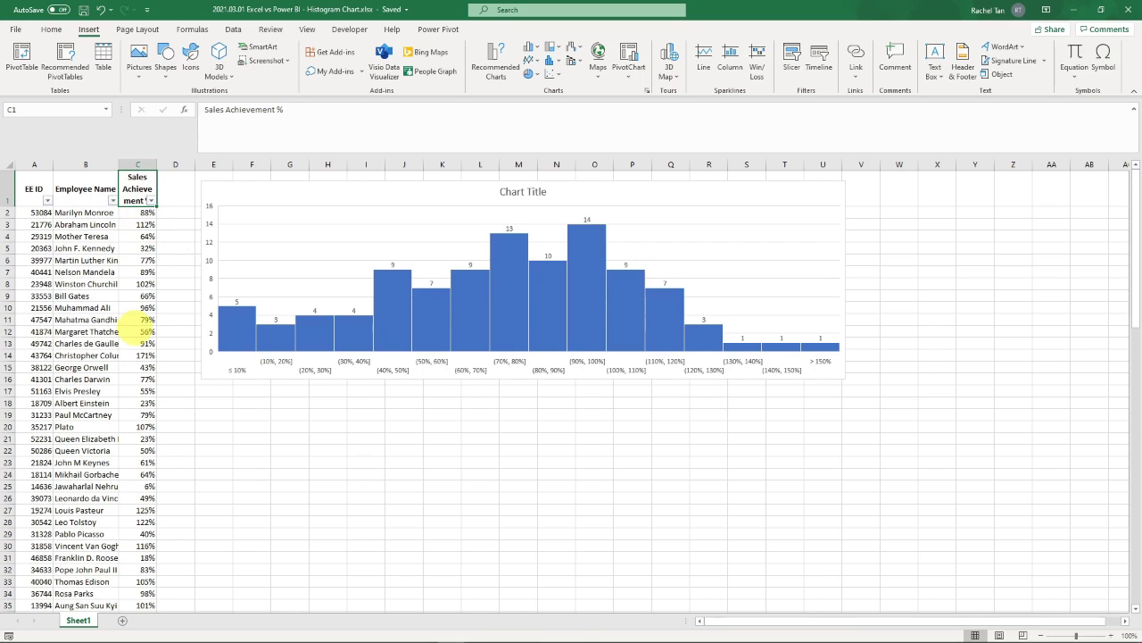
pyautogui.moveTo(225, 315)
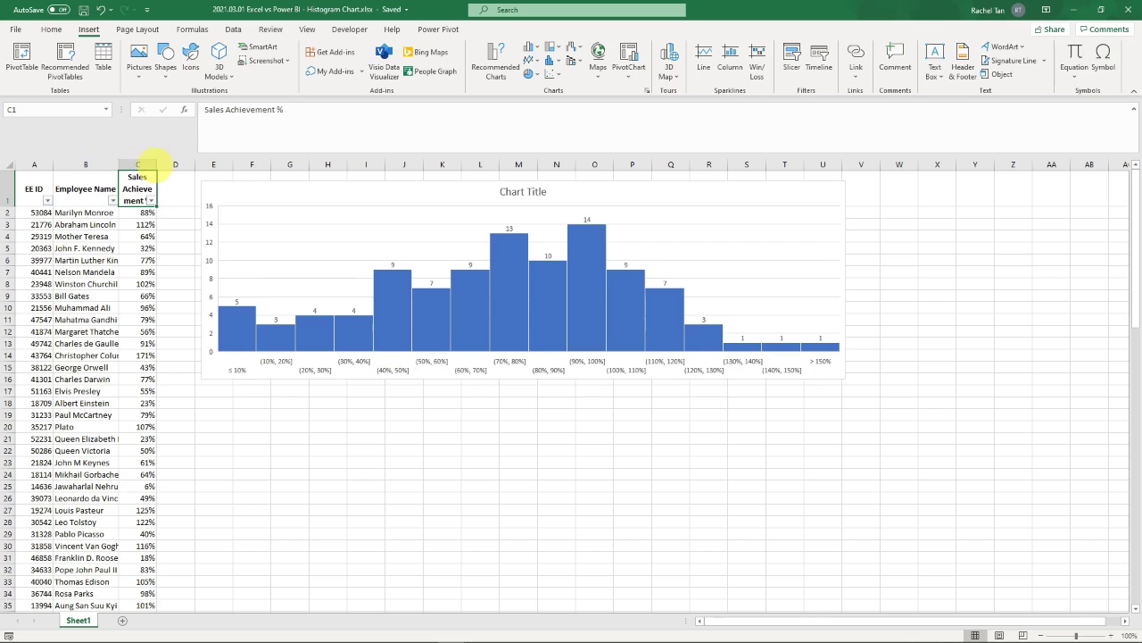
pyautogui.click(137, 163)
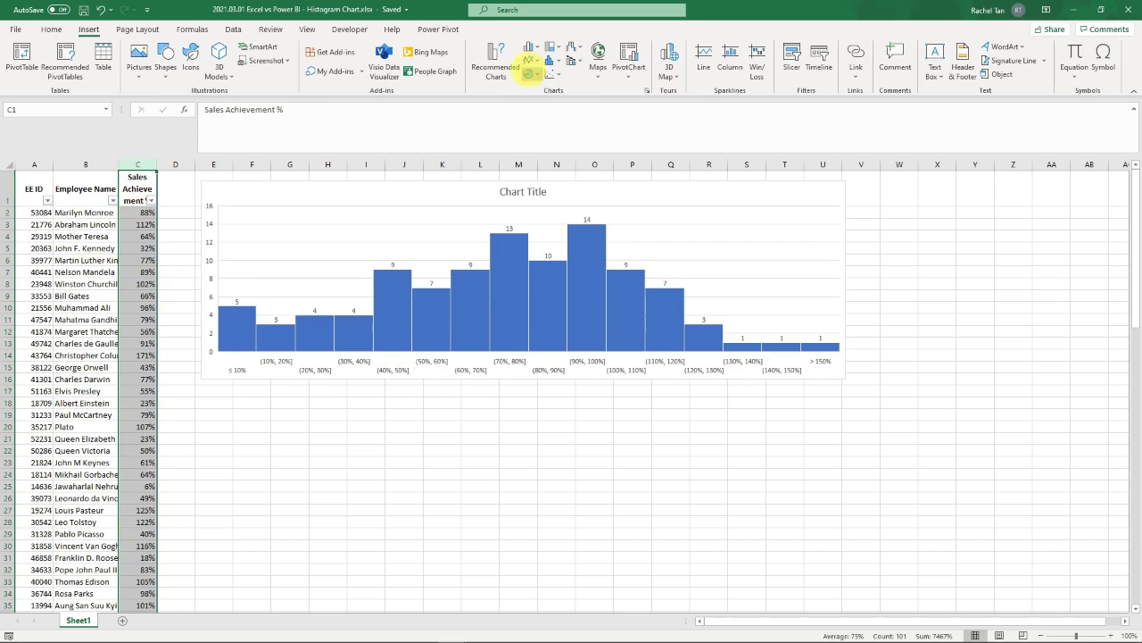
# From Recommended Charts, go to All Charts and choose the Histogram chart type.
pyautogui.click(495, 58)
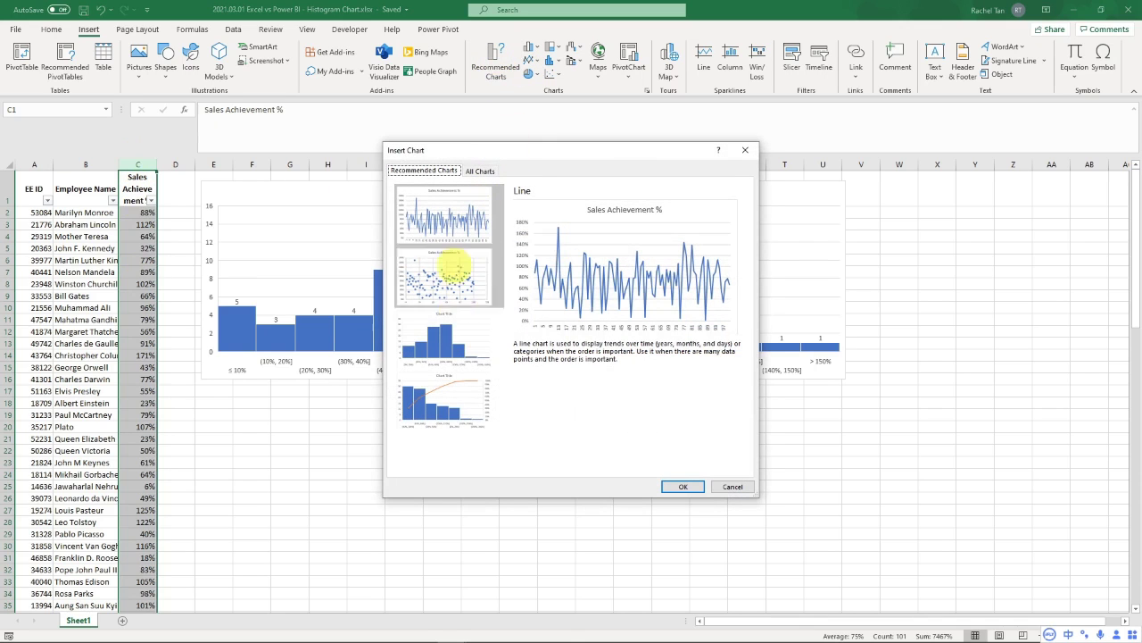
pyautogui.click(480, 170)
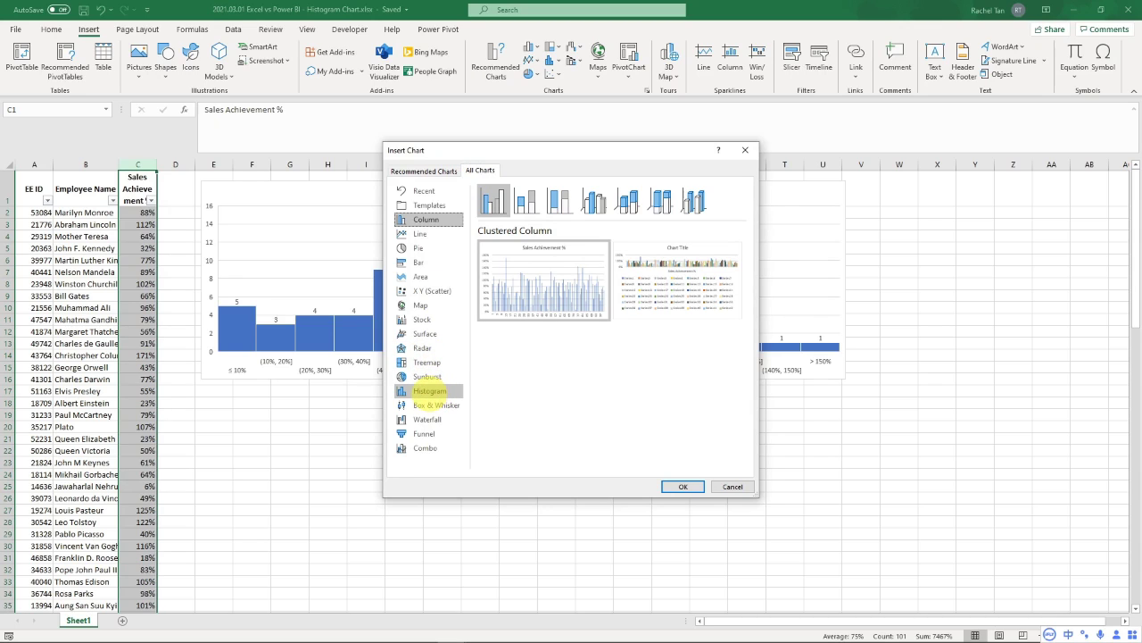
pyautogui.click(429, 391)
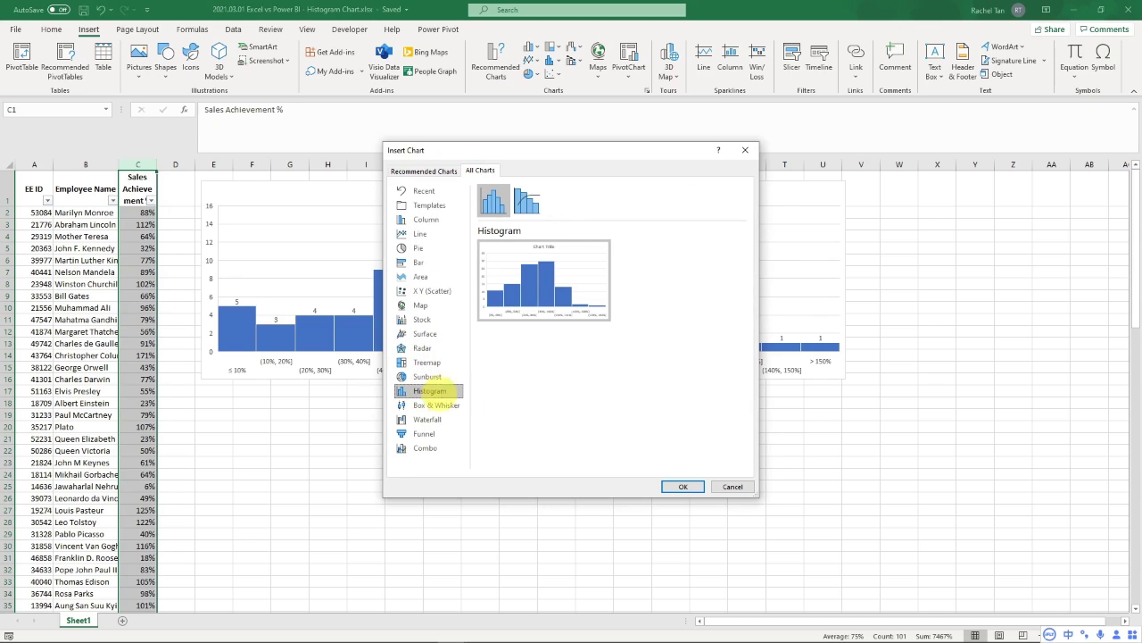
# Insert the histogram, place it below the first chart and widen it to match.
pyautogui.click(683, 487)
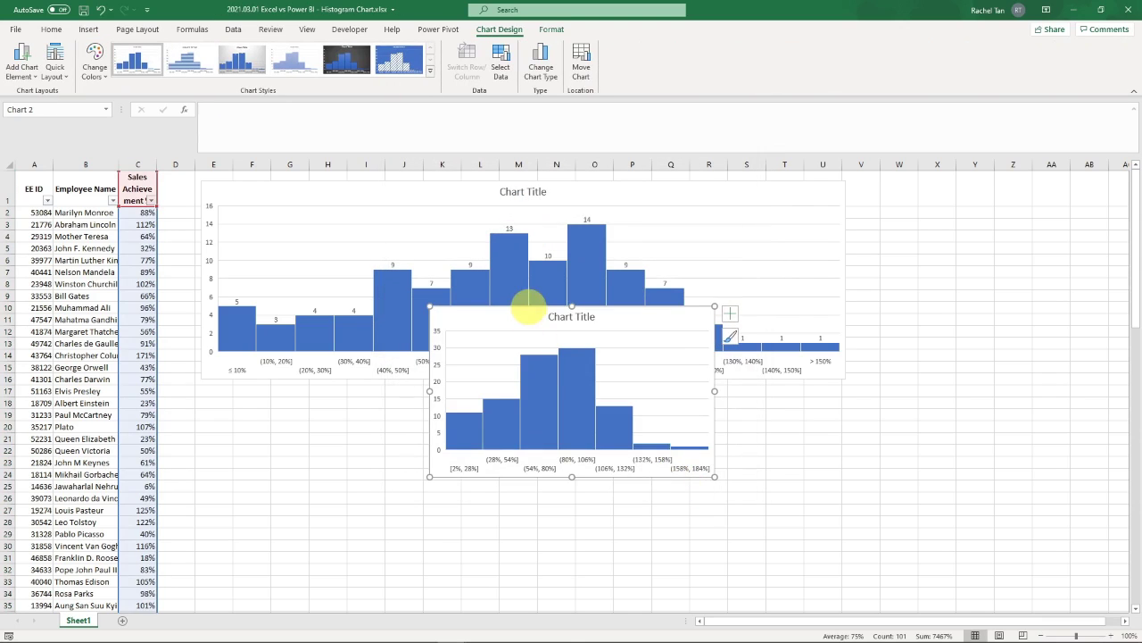
pyautogui.moveTo(523, 306); pyautogui.dragTo(282, 396)
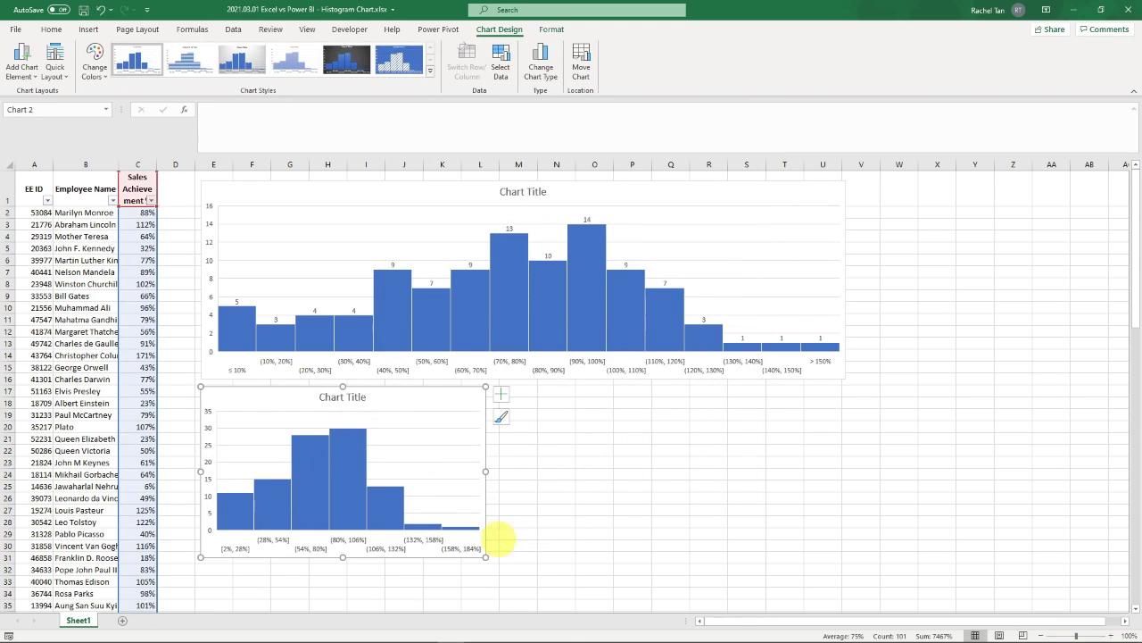
pyautogui.moveTo(486, 557); pyautogui.dragTo(843, 578)
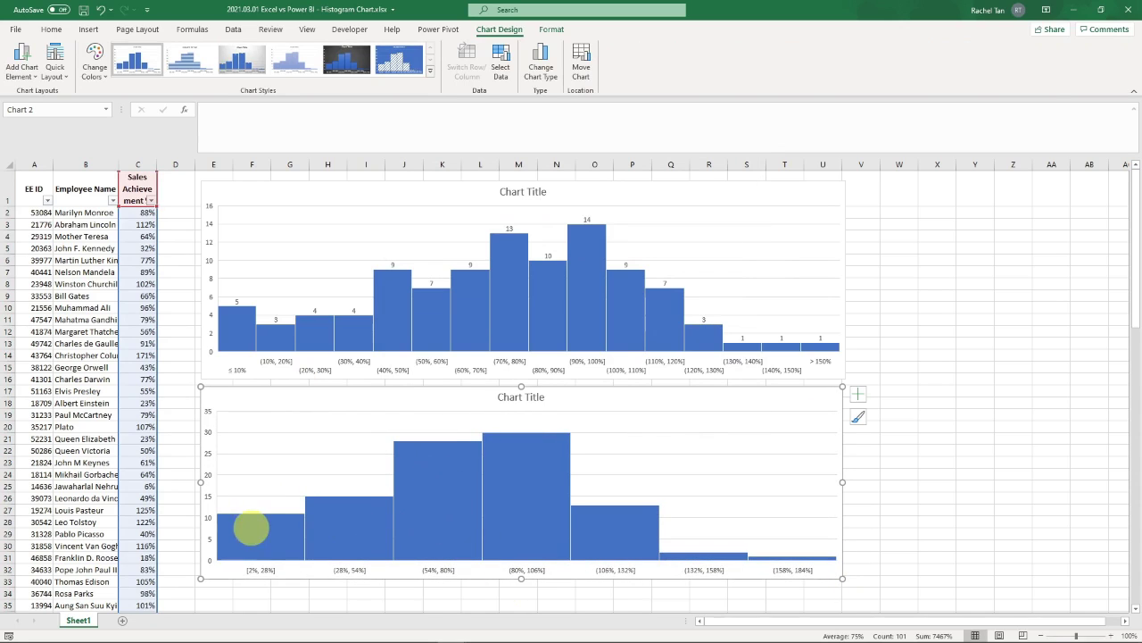
# Add count data labels to the new histogram's bars.
pyautogui.rightClick(497, 491)
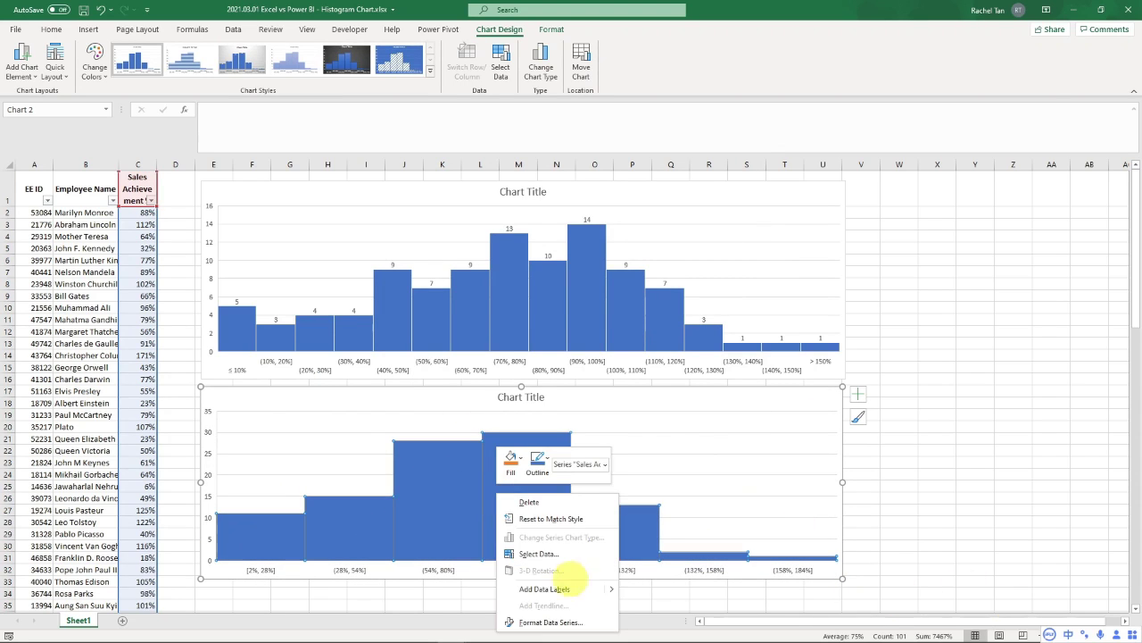
pyautogui.moveTo(570, 589)
pyautogui.click(660, 589)
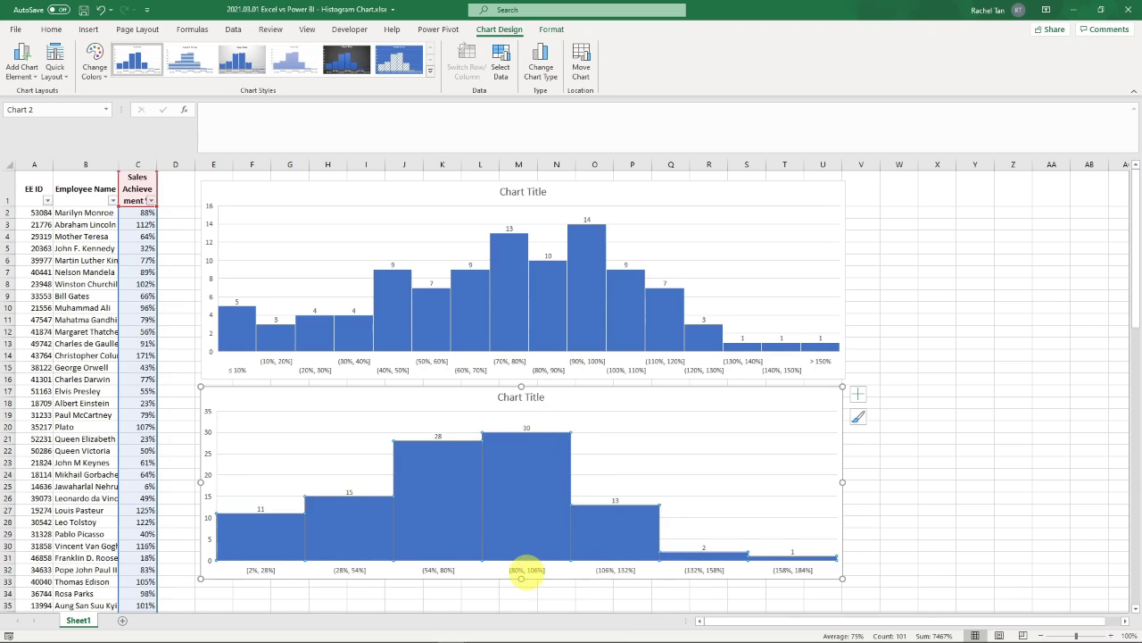
pyautogui.click(521, 576)
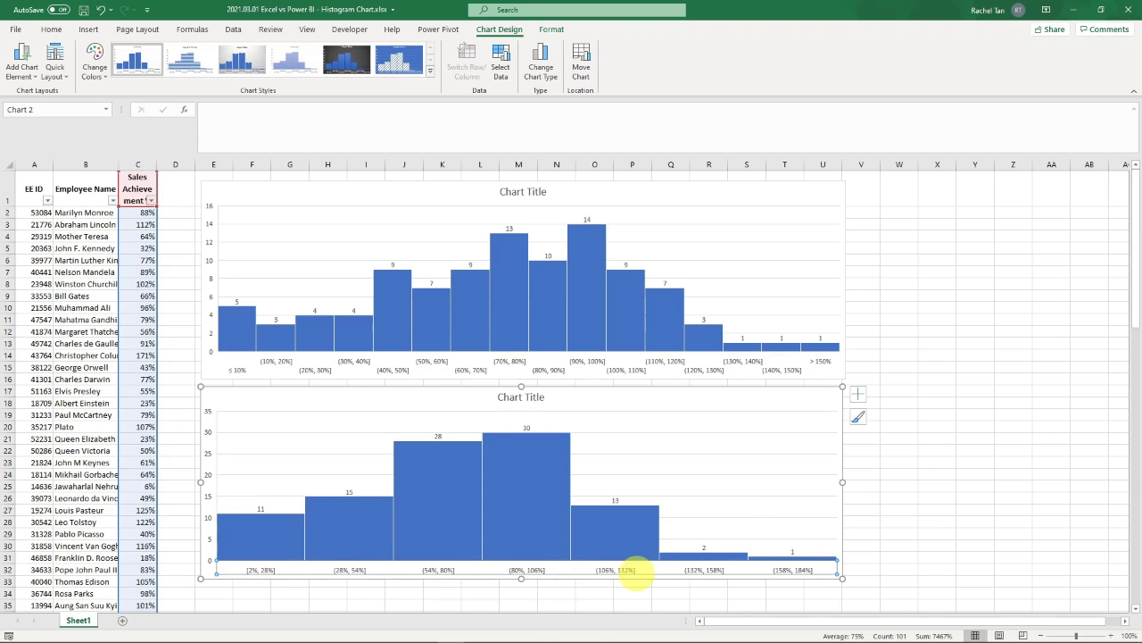
# Open Format Axis for the lower histogram's horizontal axis, showing 0.26 bin width and 7 bins.
pyautogui.rightClick(441, 566)
pyautogui.click(446, 559)
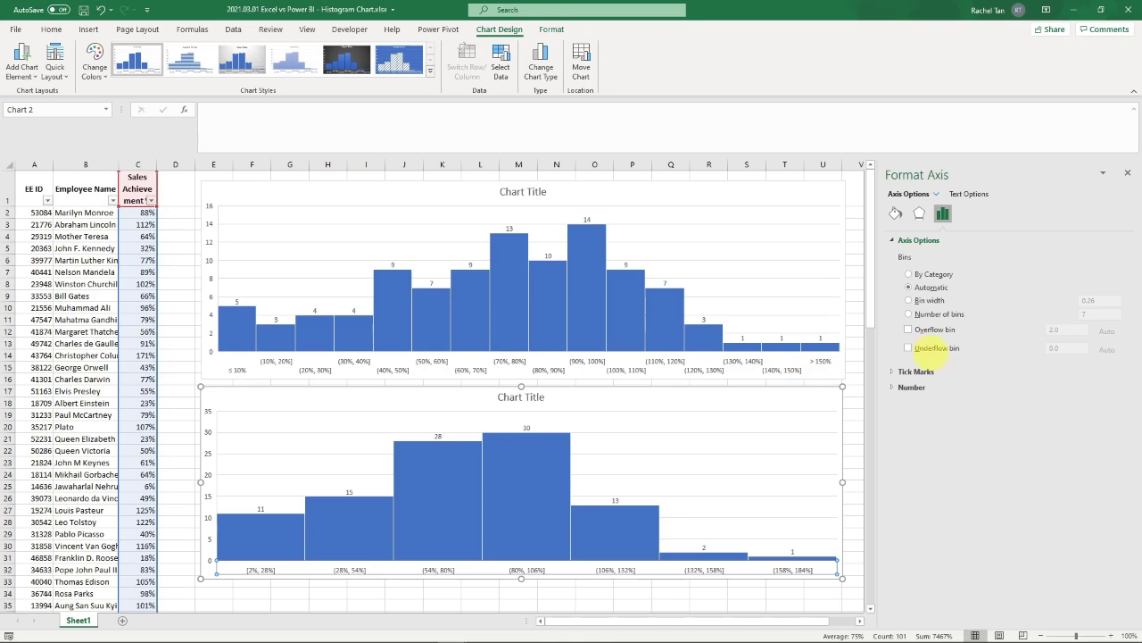
# Switch the lower histogram's binning to 16 bins and turn on the overflow bin.
pyautogui.click(909, 300)
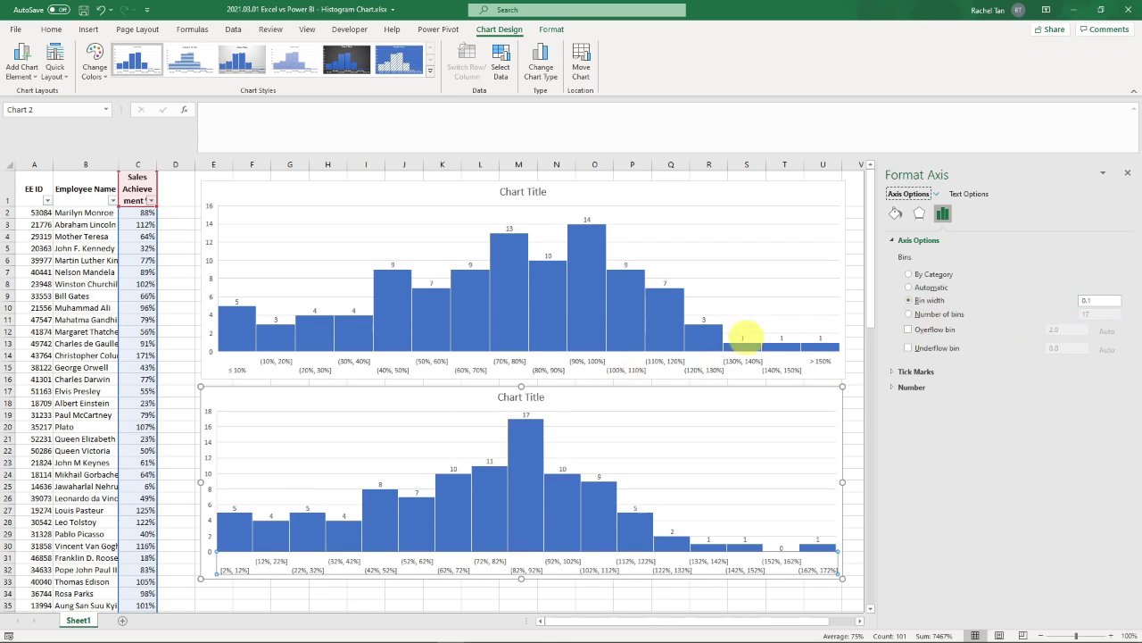
pyautogui.click(915, 314)
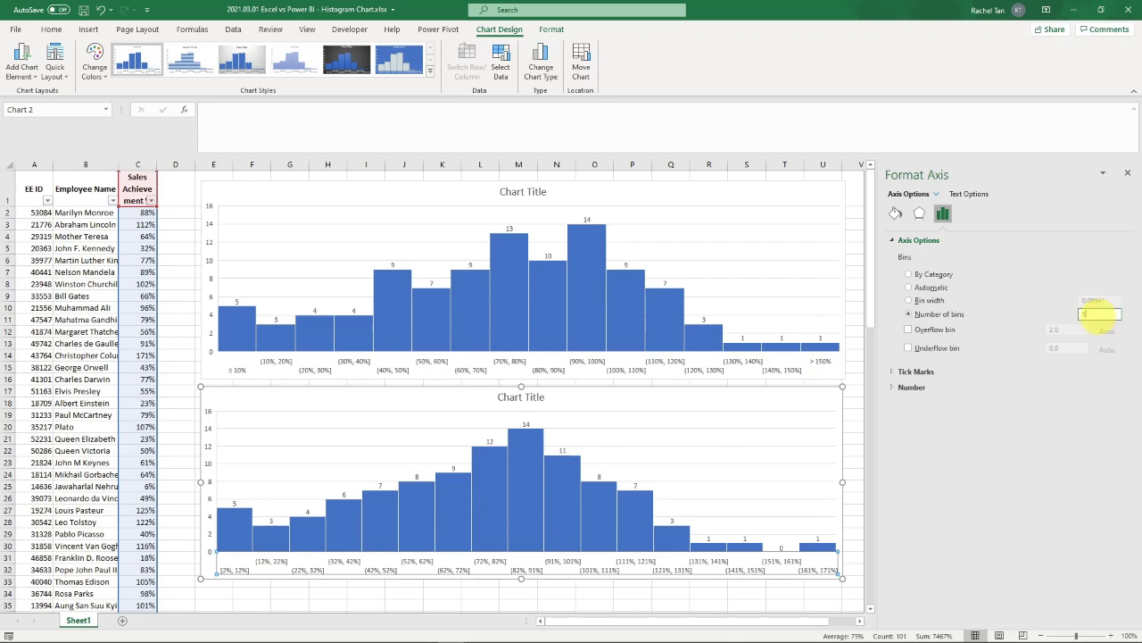
pyautogui.press('Return')
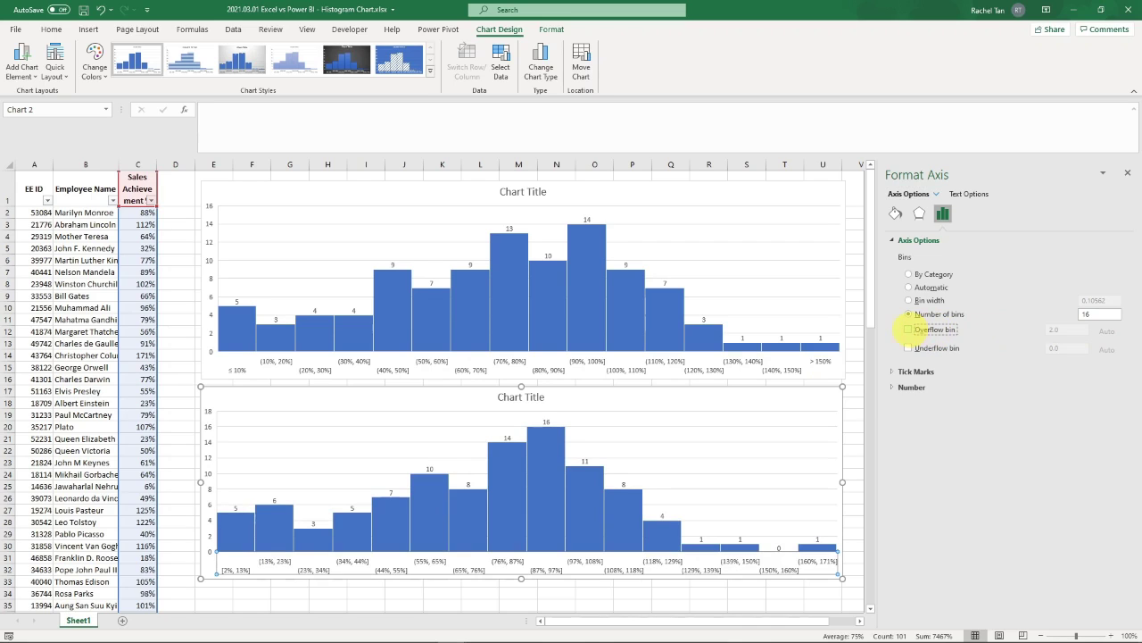
pyautogui.click(908, 330)
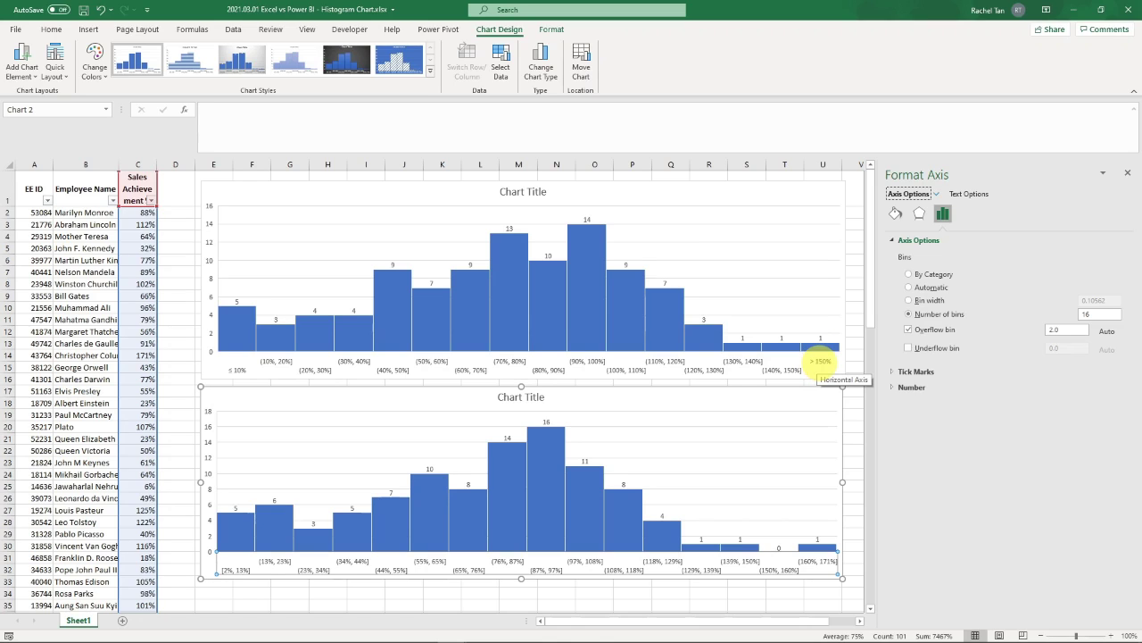
# Set the overflow bin to 1.5 and underflow bin to 0.1, then bring Power BI Desktop forward.
pyautogui.moveTo(1071, 329); pyautogui.dragTo(1036, 330)
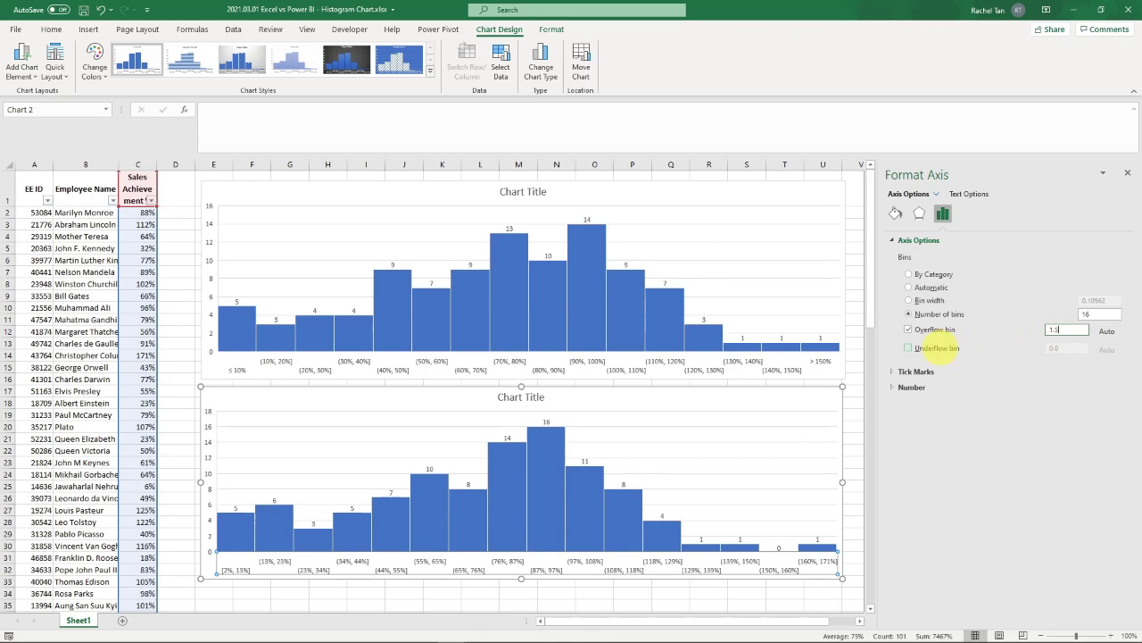
pyautogui.write('1.5')
pyautogui.click(939, 348)
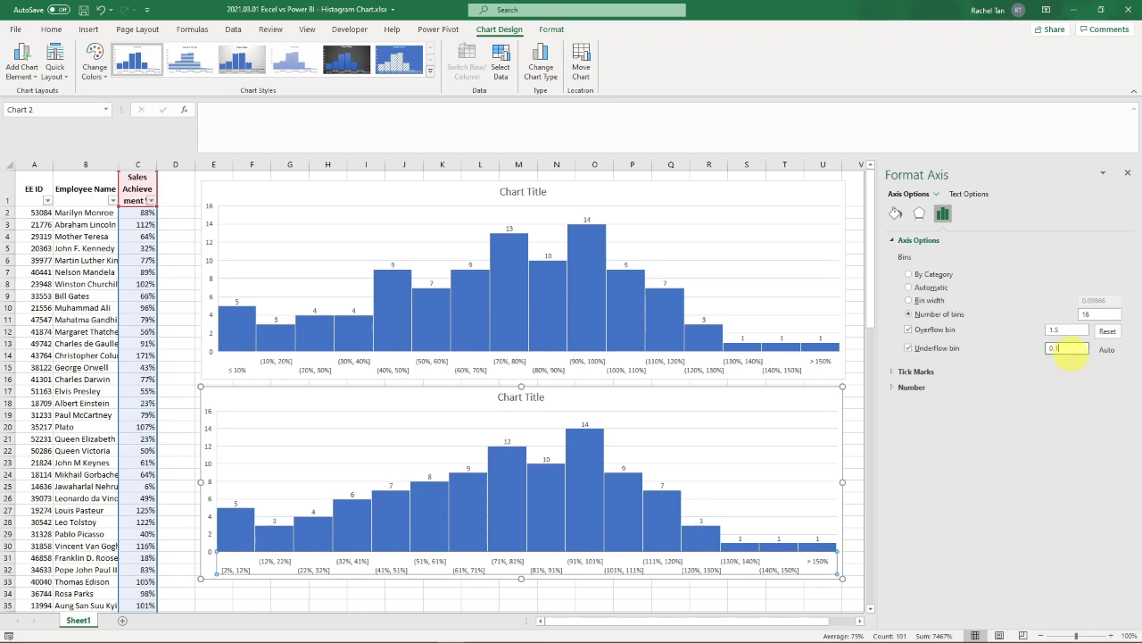
pyautogui.write('0.1')
pyautogui.press('Tab')
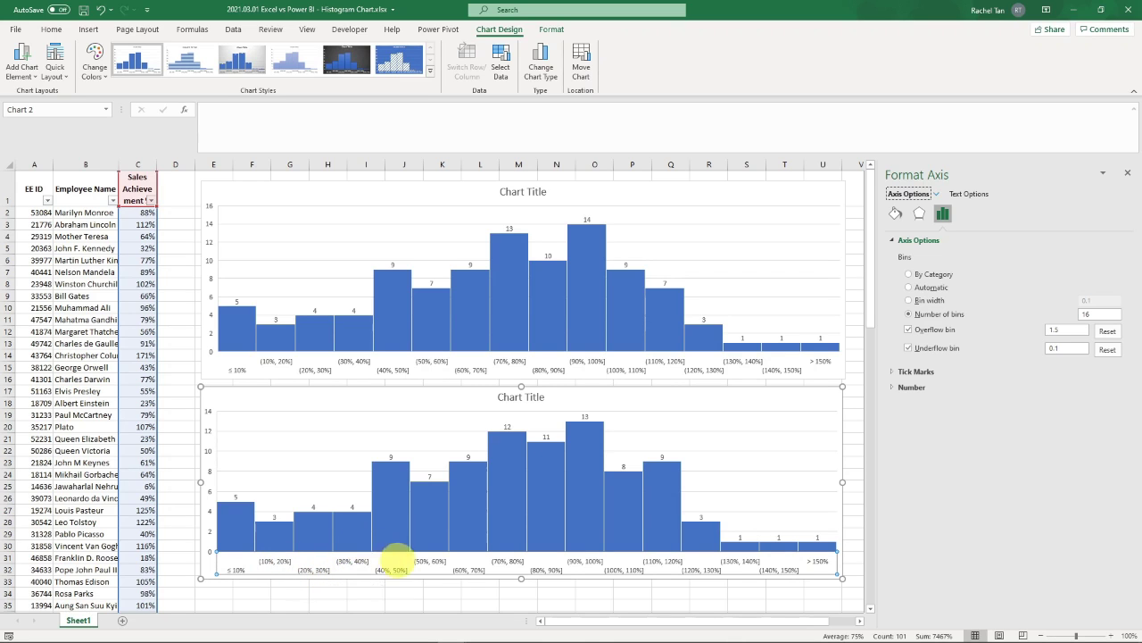
pyautogui.click(402, 593)
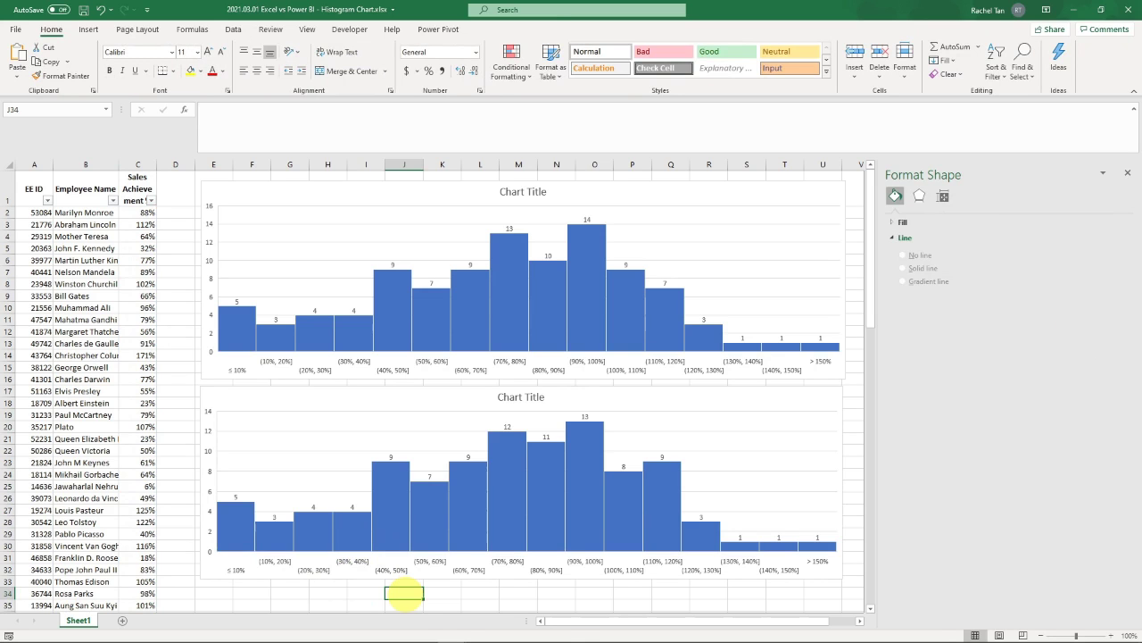
pyautogui.moveTo(1141, 191); pyautogui.dragTo(616, 140)
pyautogui.press('super+Up')
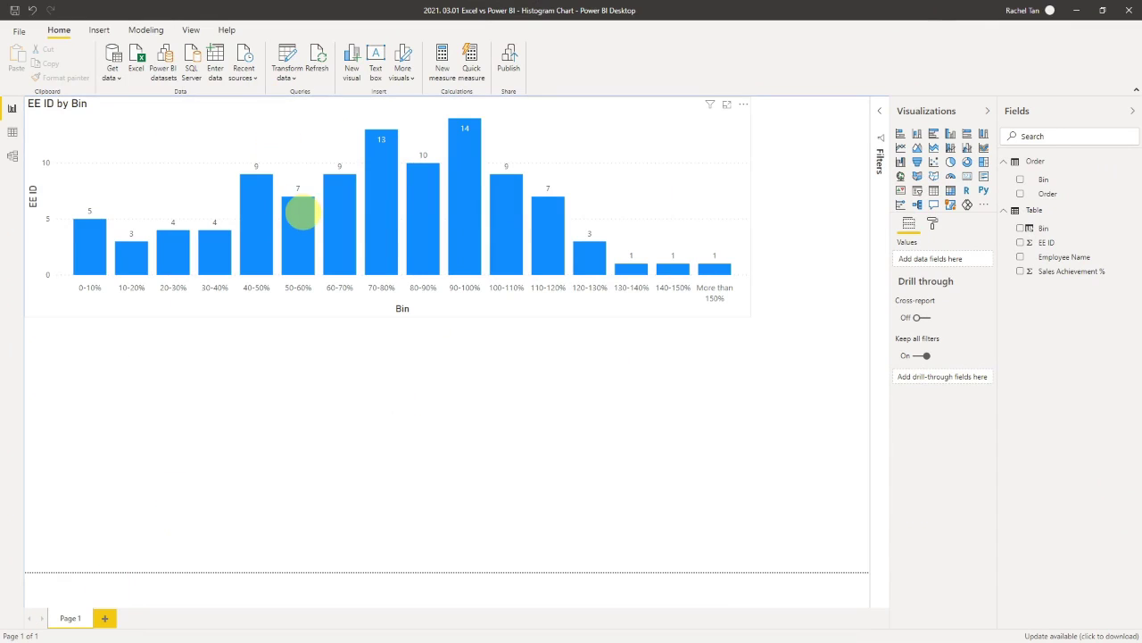
pyautogui.click(12, 132)
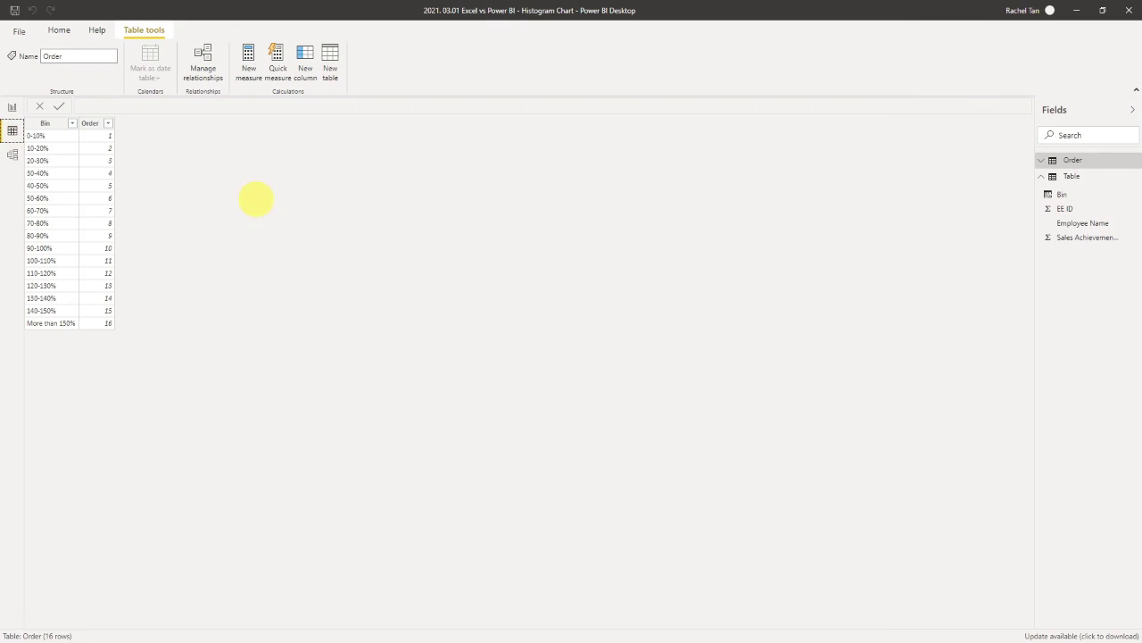
pyautogui.click(1072, 177)
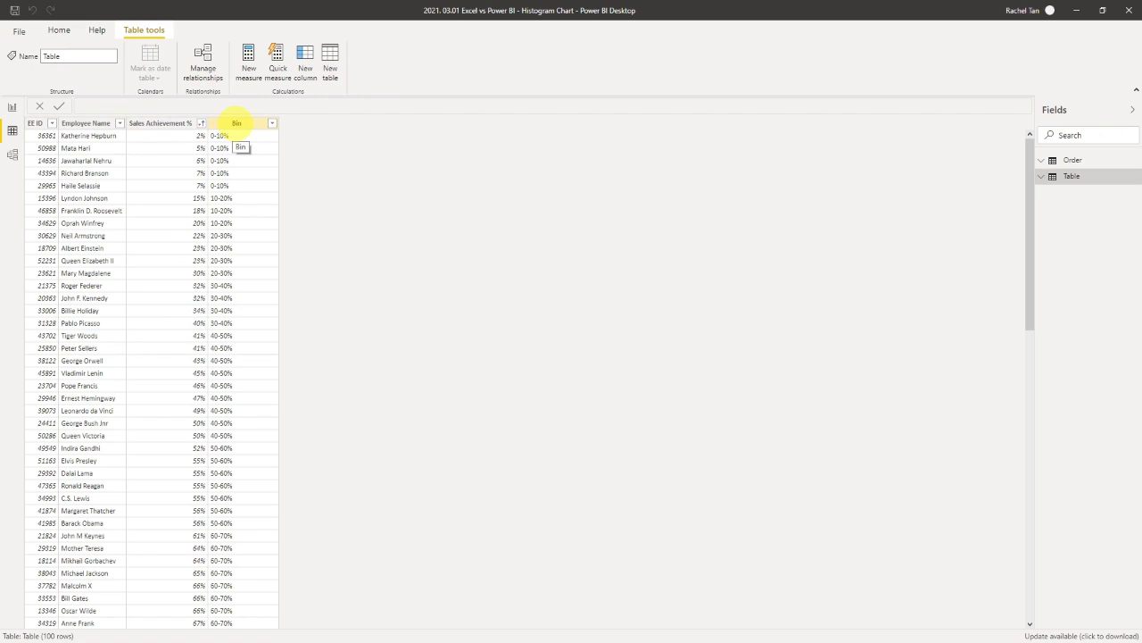
pyautogui.click(237, 122)
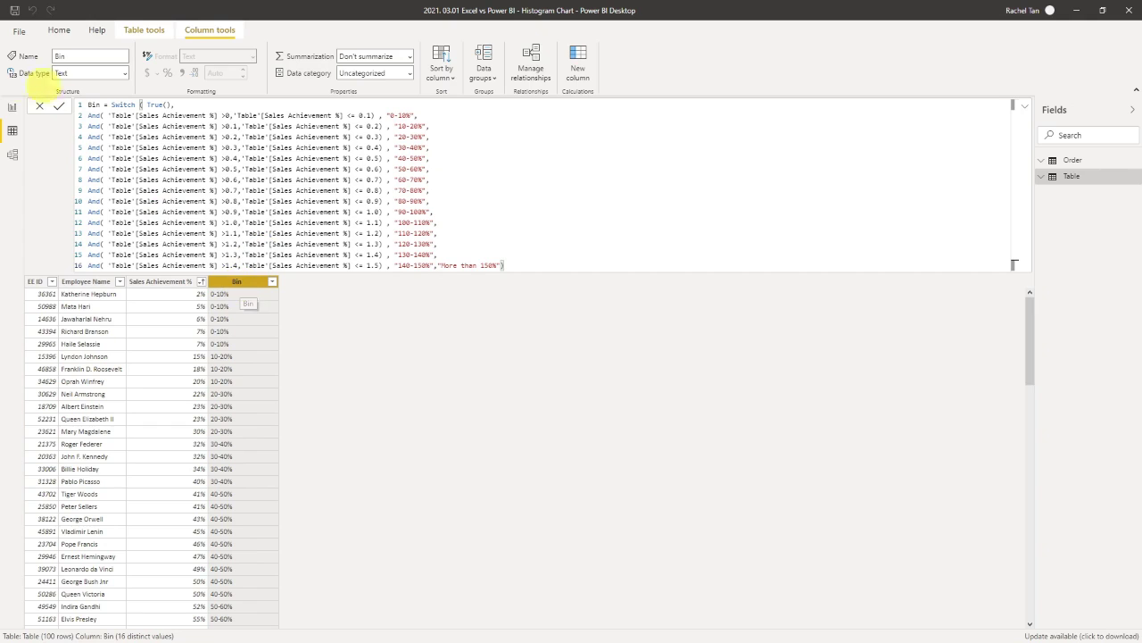
pyautogui.click(12, 108)
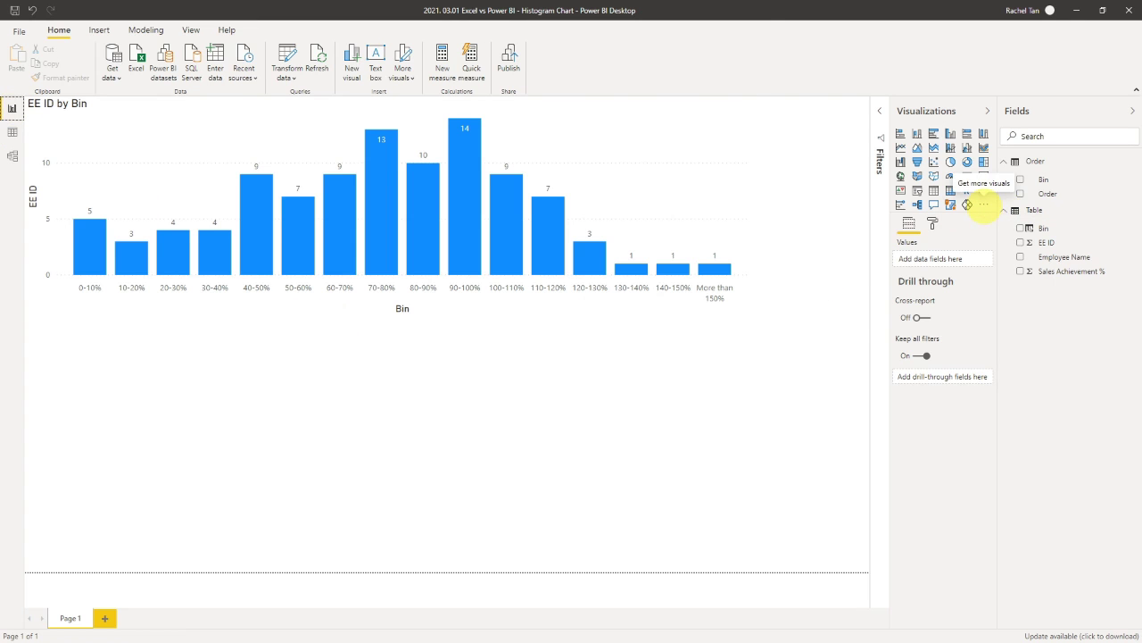
pyautogui.click(983, 205)
pyautogui.click(984, 205)
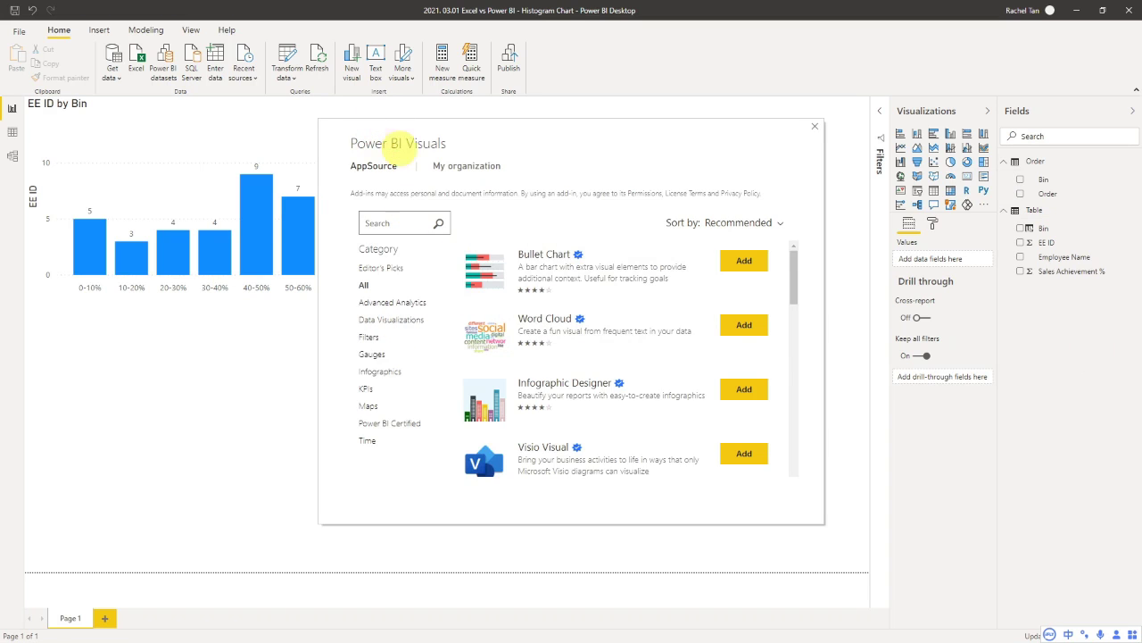
pyautogui.scroll(-5, 536, 387)
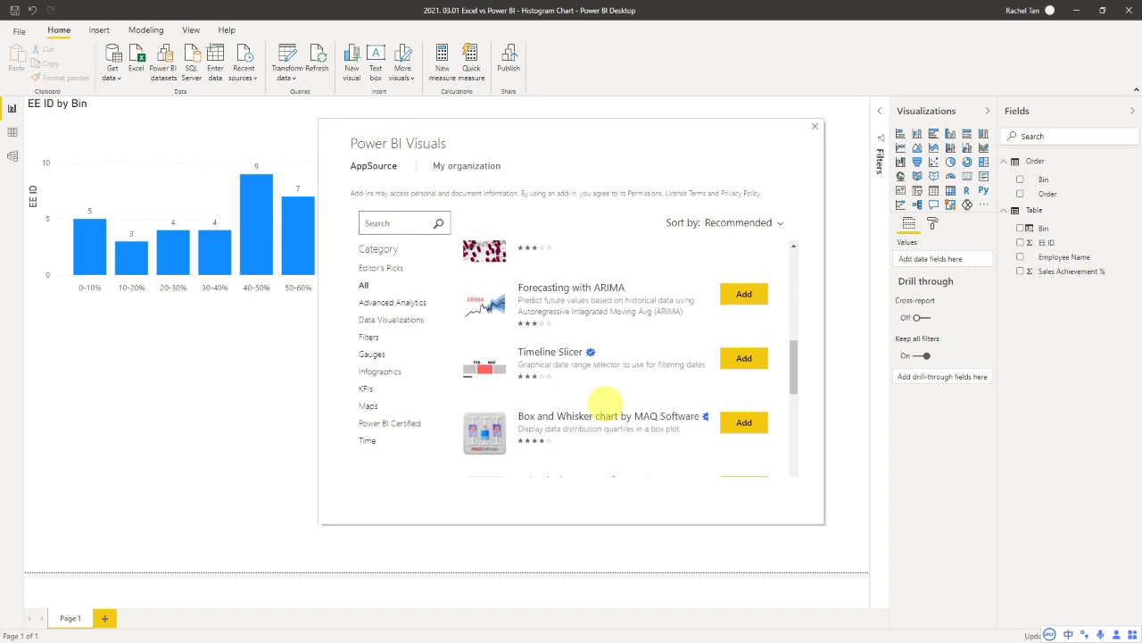
pyautogui.scroll(-5, 605, 402)
pyautogui.scroll(-3, 605, 402)
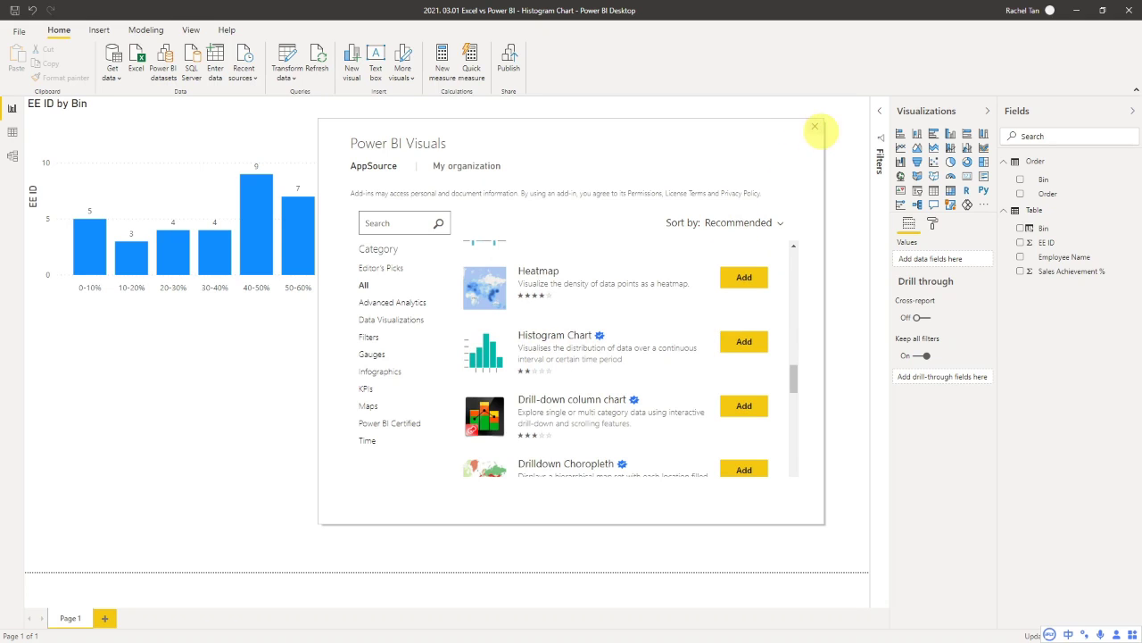
pyautogui.click(814, 126)
# Select the EE ID by Bin chart and view the Table data with its Bin SWITCH formula.
pyautogui.click(328, 314)
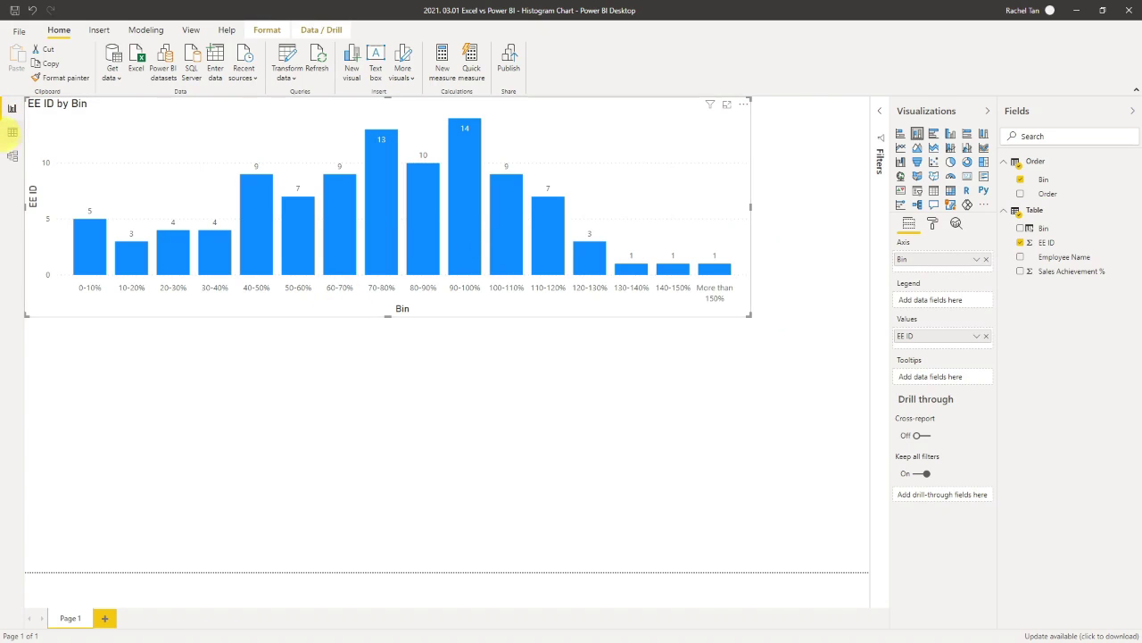
pyautogui.click(13, 132)
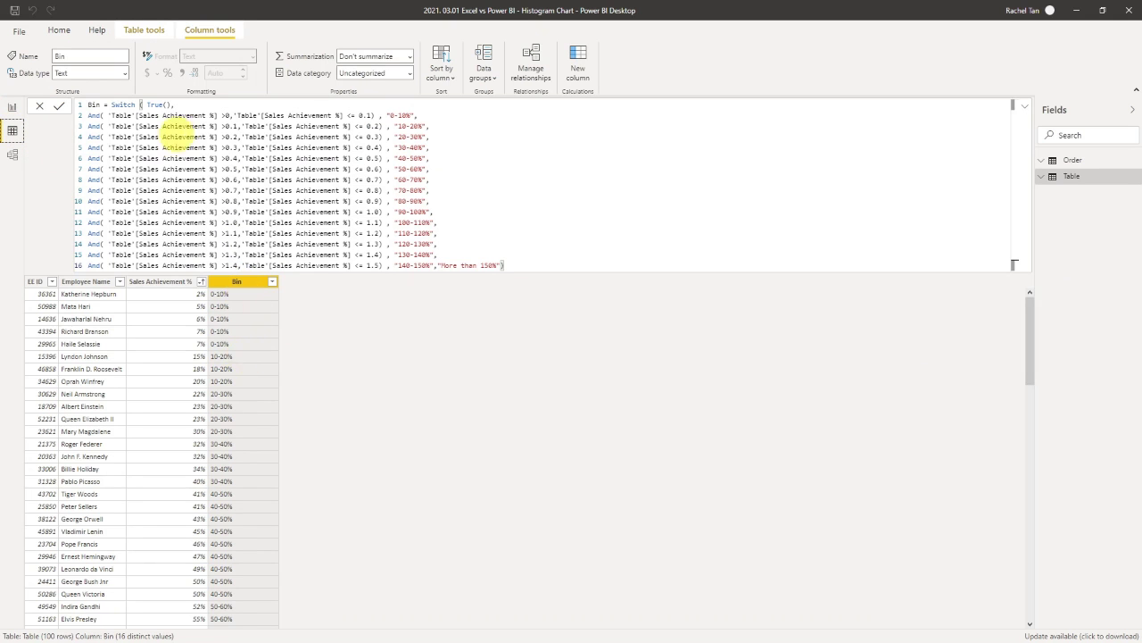
pyautogui.moveTo(88, 104); pyautogui.dragTo(526, 271)
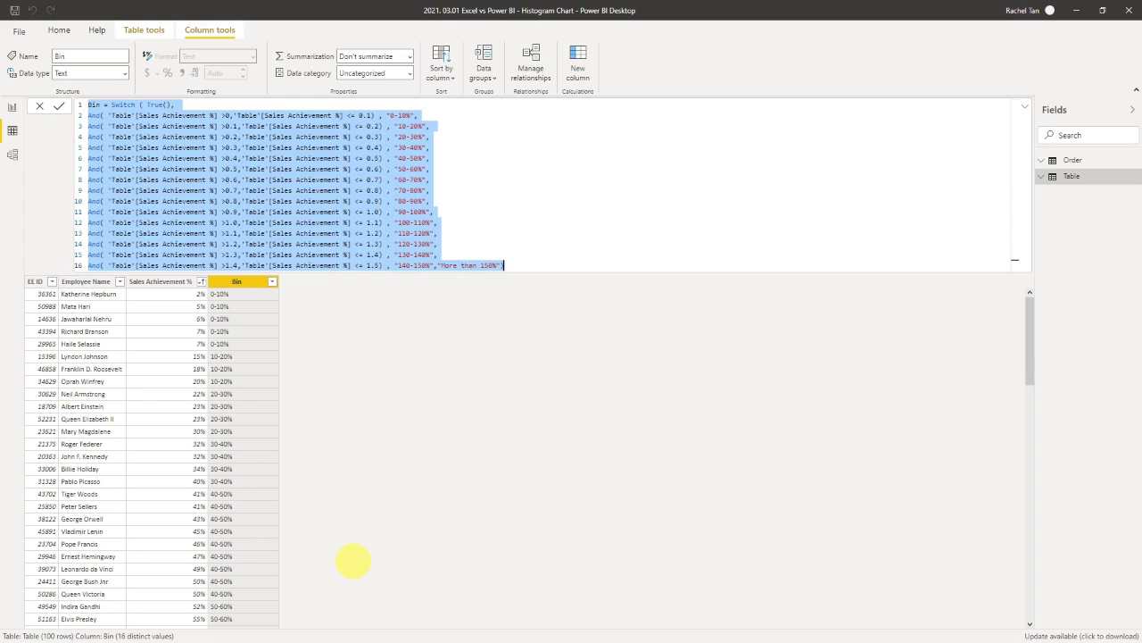
pyautogui.click(279, 169)
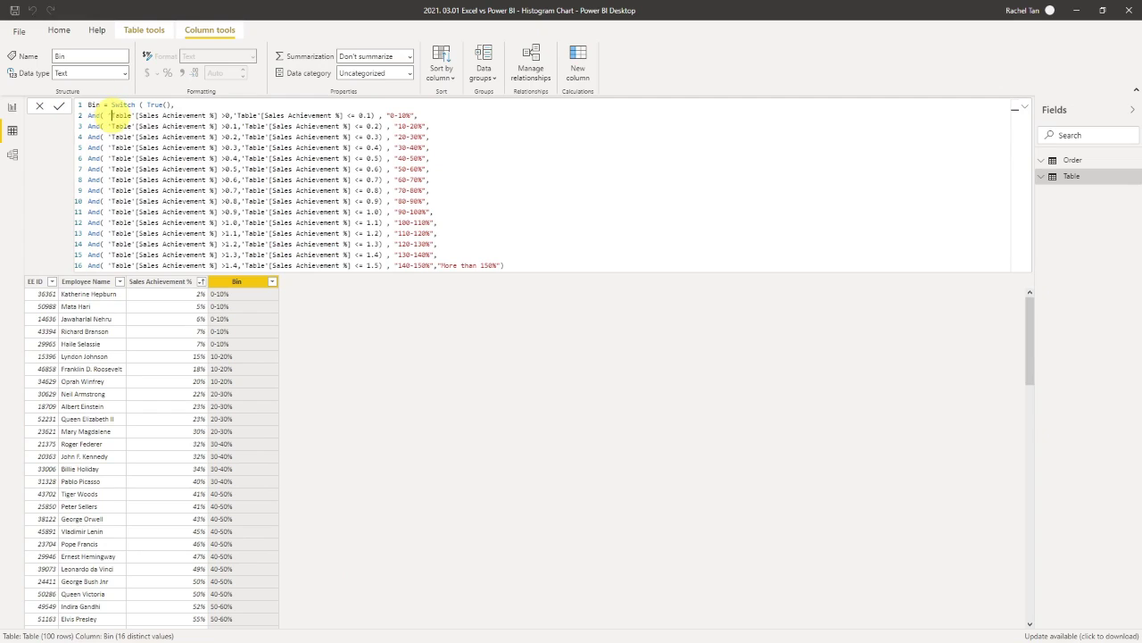
# Re-enter the first Sales Achievement % reference in the Bin formula using the autocomplete suggestion.
pyautogui.moveTo(112, 115); pyautogui.dragTo(217, 116)
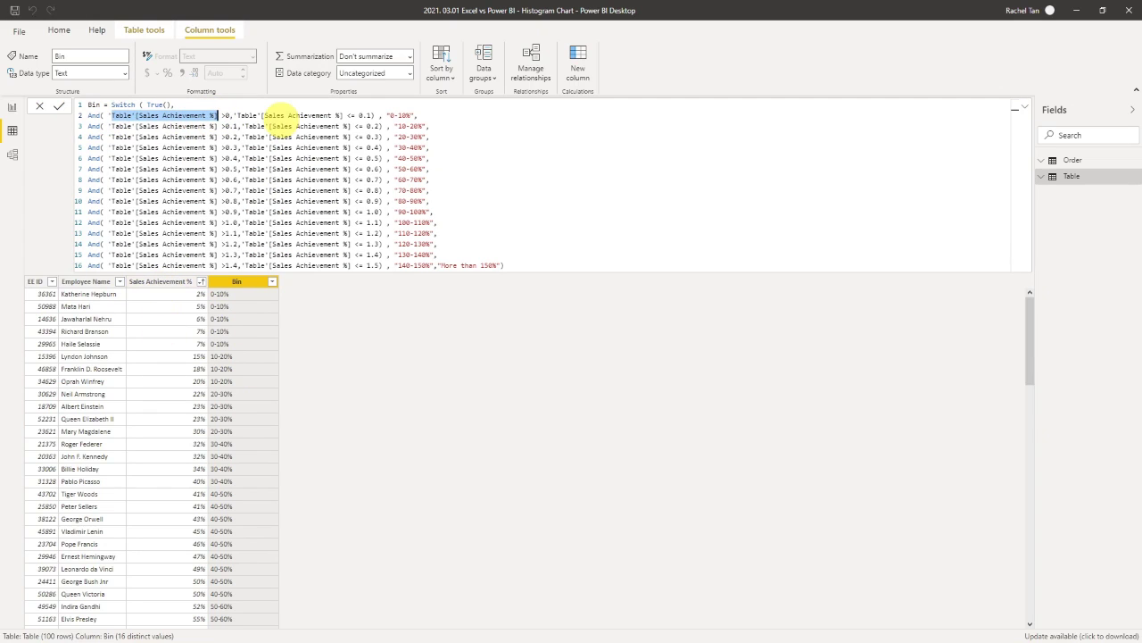
pyautogui.write("'sa")
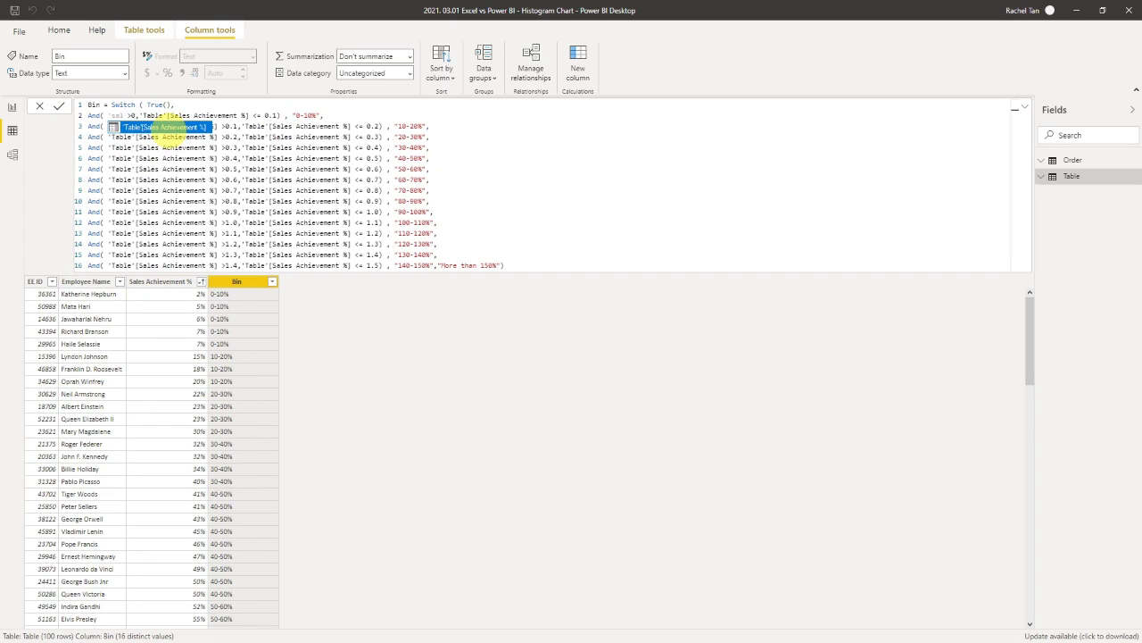
pyautogui.click(172, 128)
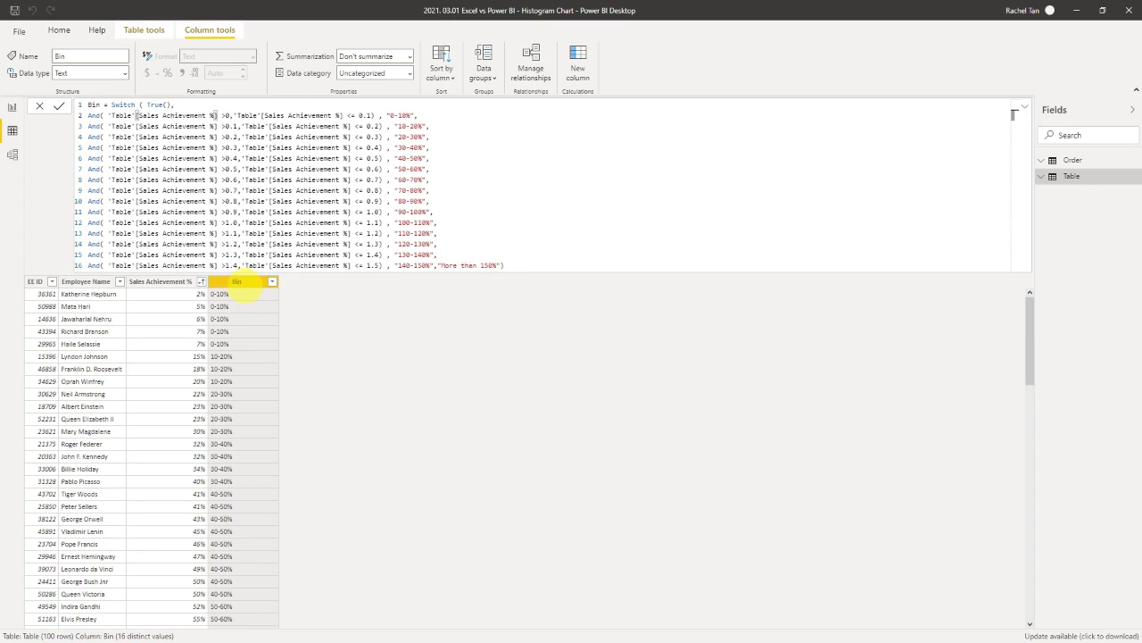
pyautogui.click(273, 281)
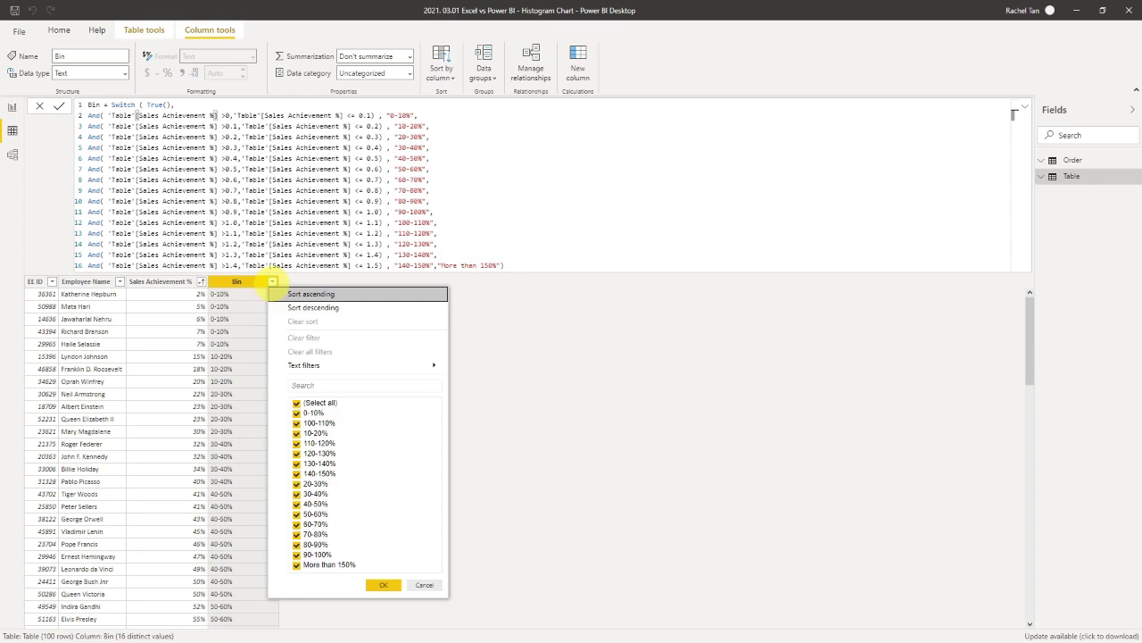
pyautogui.click(376, 585)
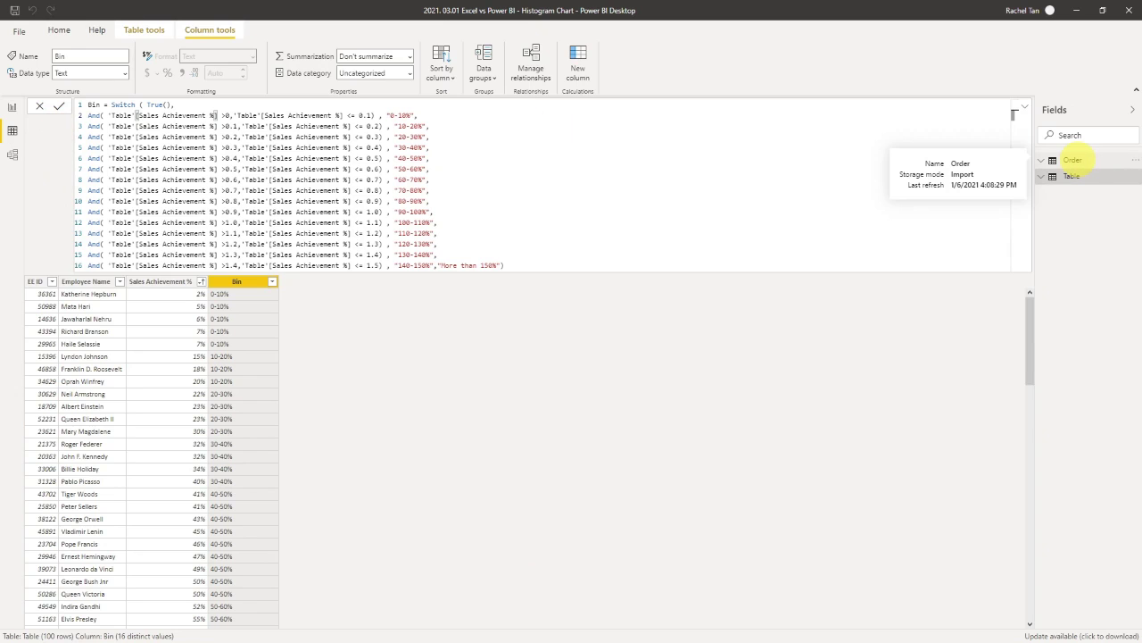
# Show the Order table, numbering the bins from 0-10% (1) to More than 150% (16).
pyautogui.click(1073, 160)
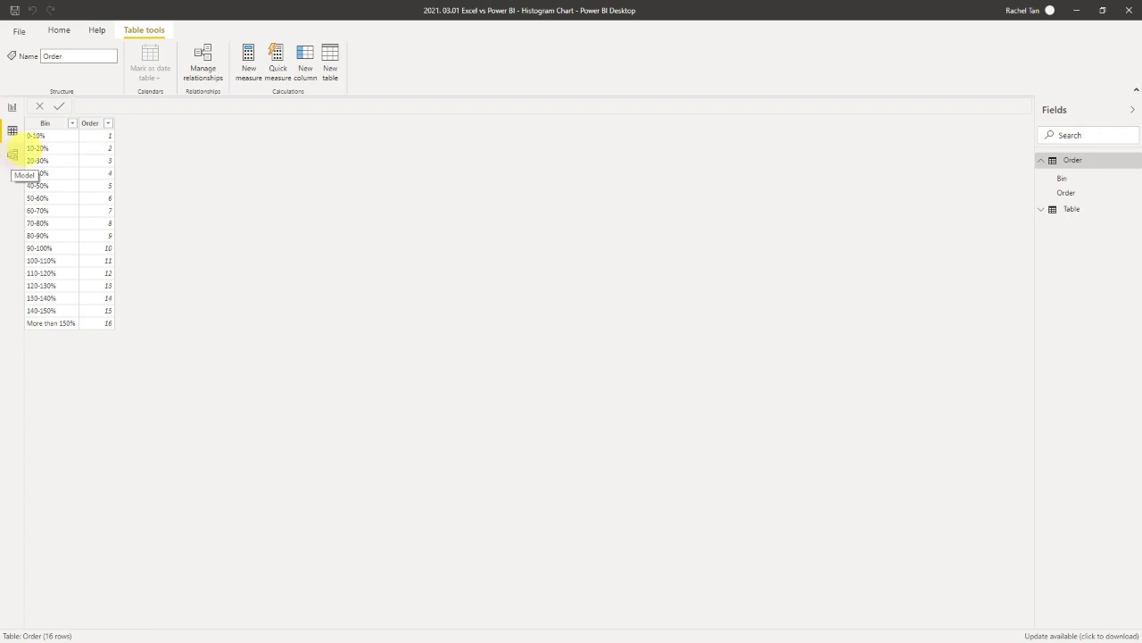
# In Model view, delete the existing relationship between Table and Order.
pyautogui.click(13, 154)
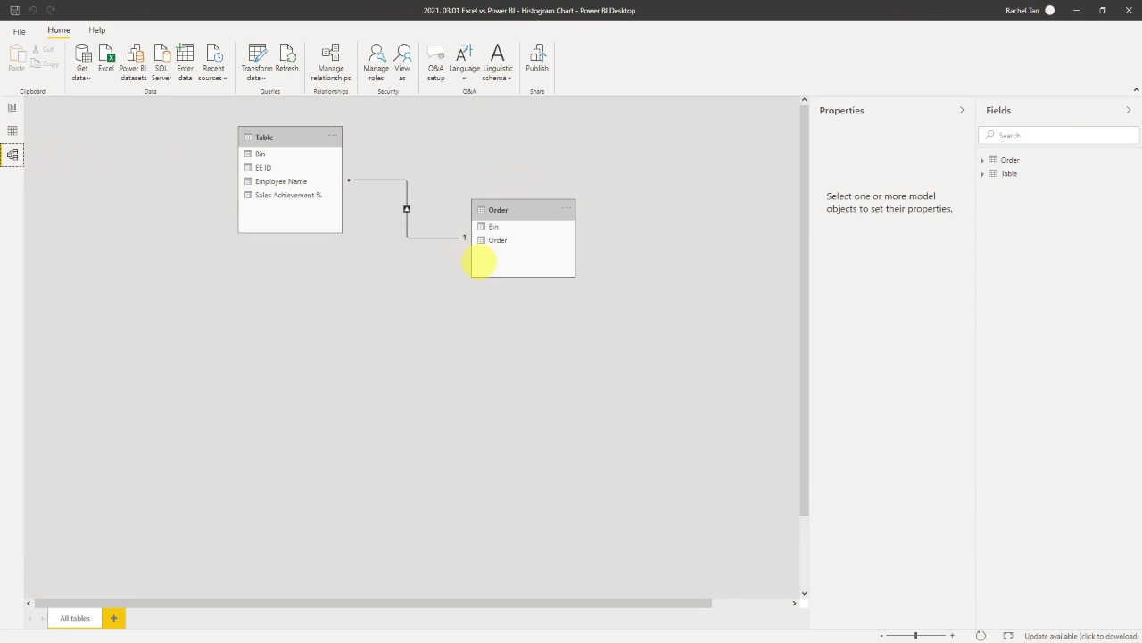
pyautogui.click(284, 138)
pyautogui.click(500, 211)
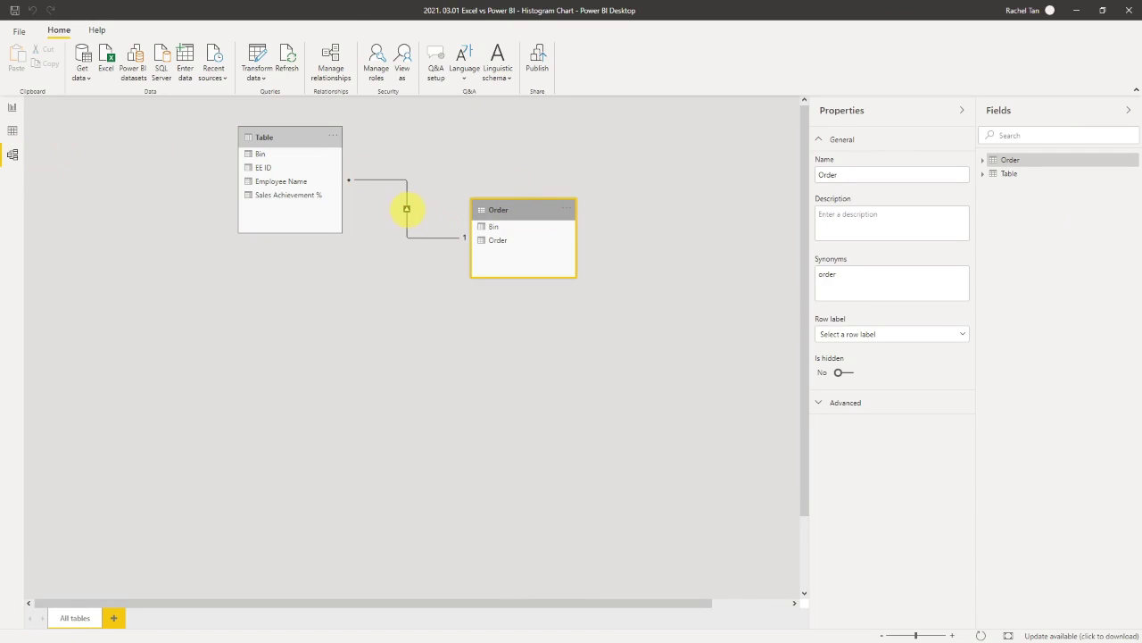
pyautogui.rightClick(406, 209)
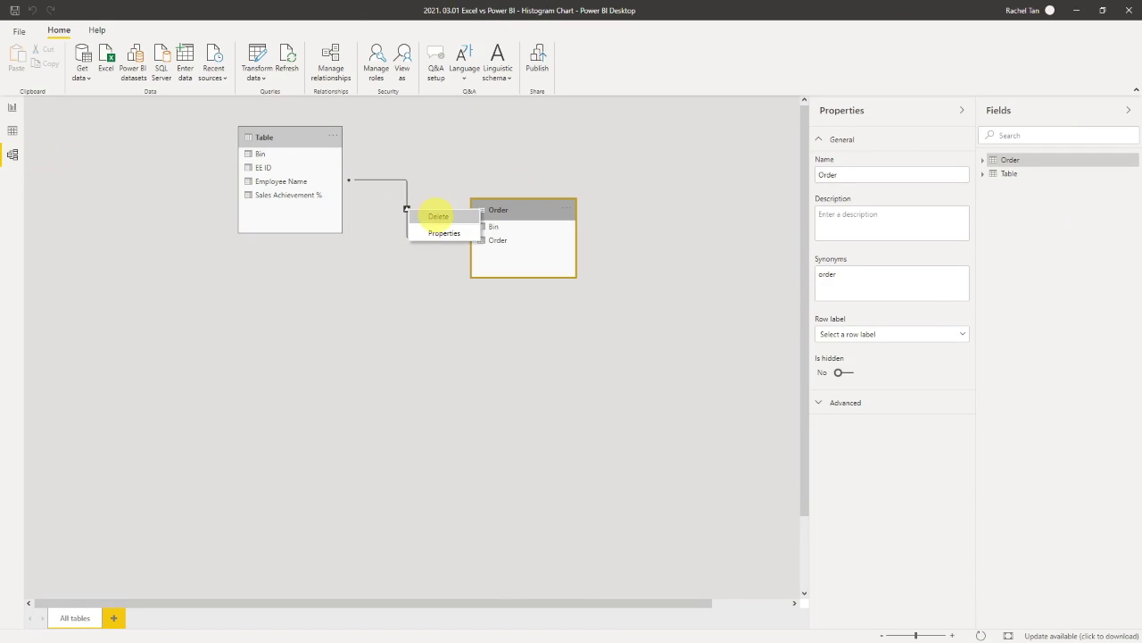
pyautogui.click(438, 216)
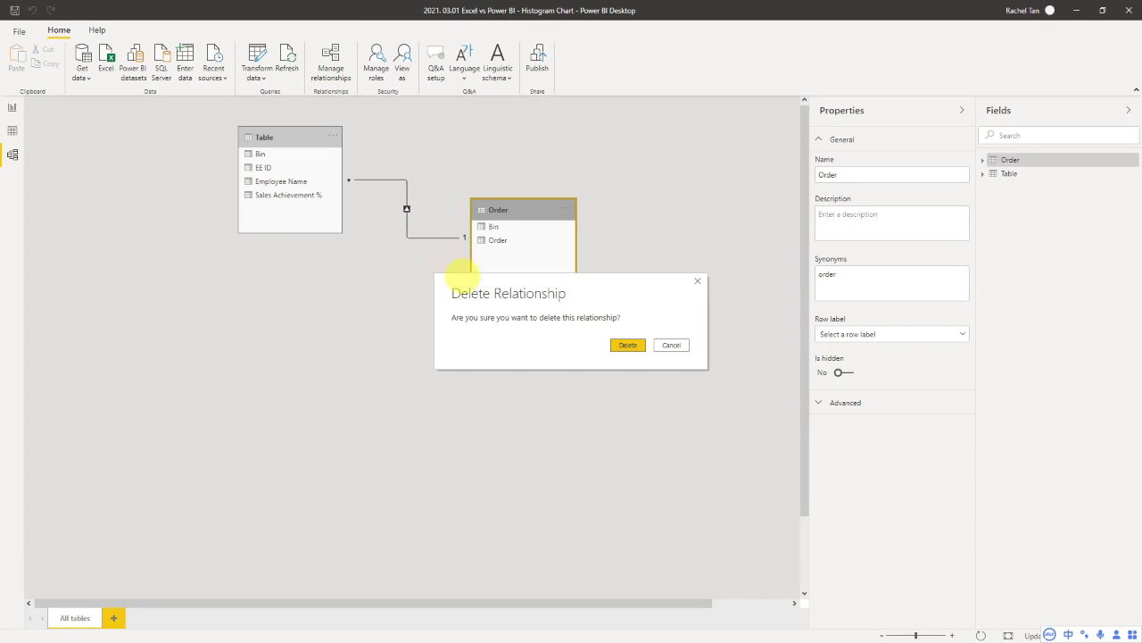
pyautogui.click(626, 344)
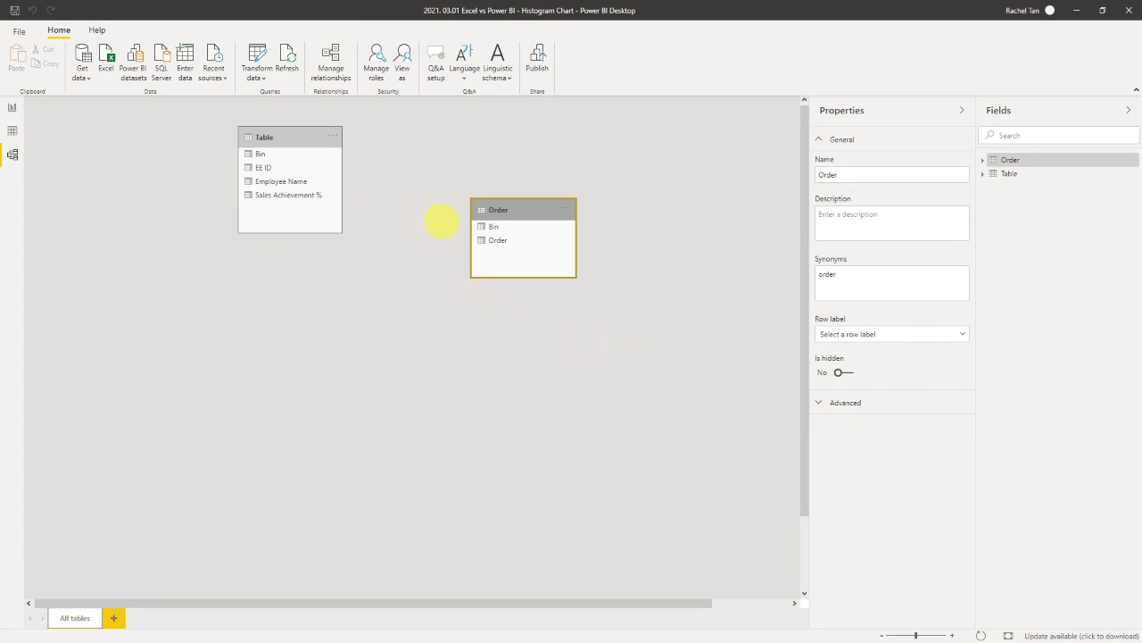
# Create a new relationship linking Order[Bin] to Table[Bin].
pyautogui.click(494, 229)
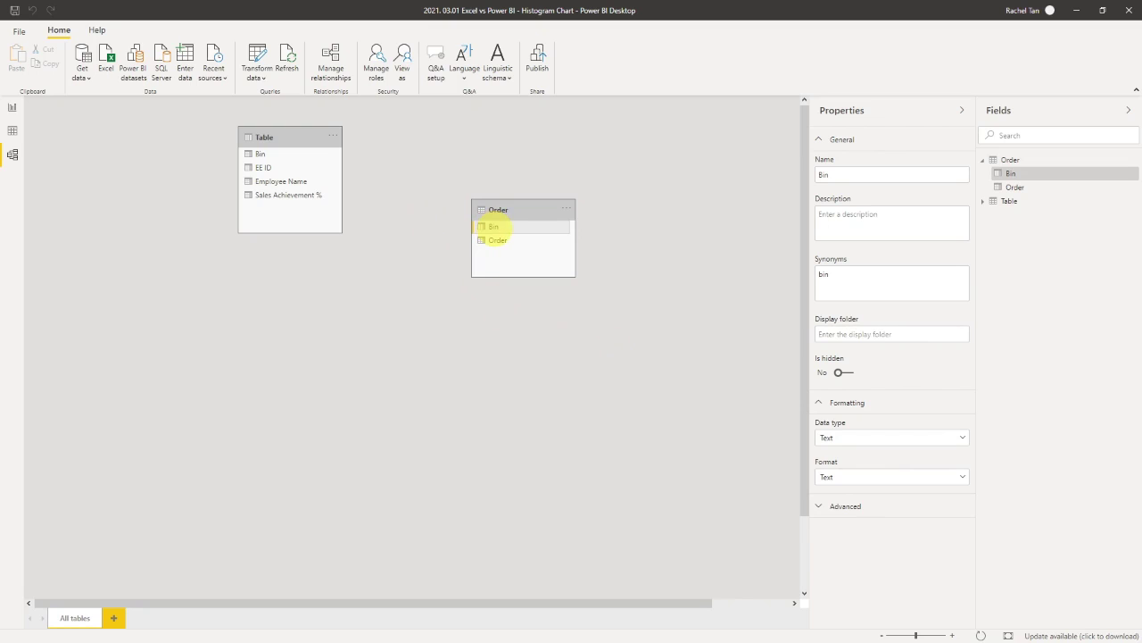
pyautogui.moveTo(497, 234); pyautogui.dragTo(284, 157)
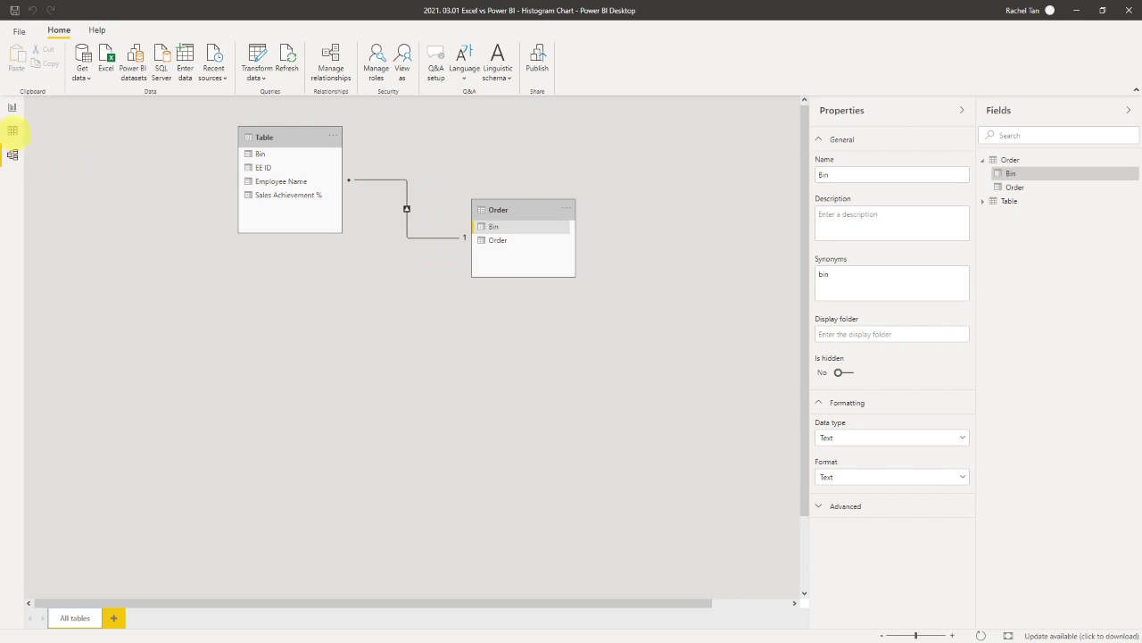
pyautogui.click(12, 130)
# Add a new stacked column chart to the report page.
pyautogui.click(11, 107)
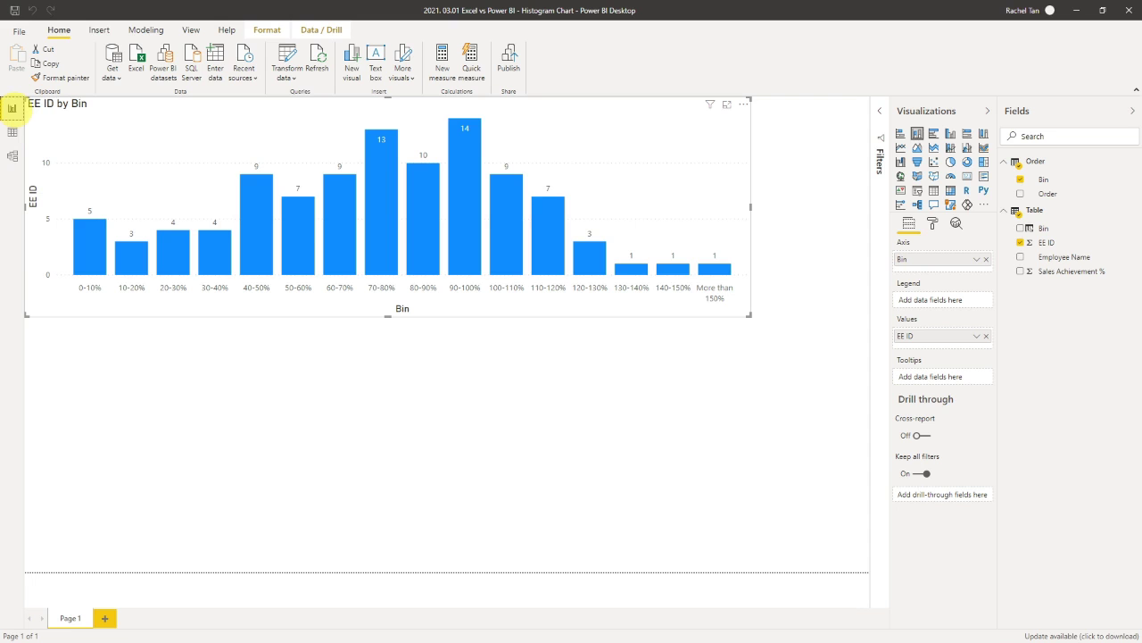
pyautogui.click(150, 369)
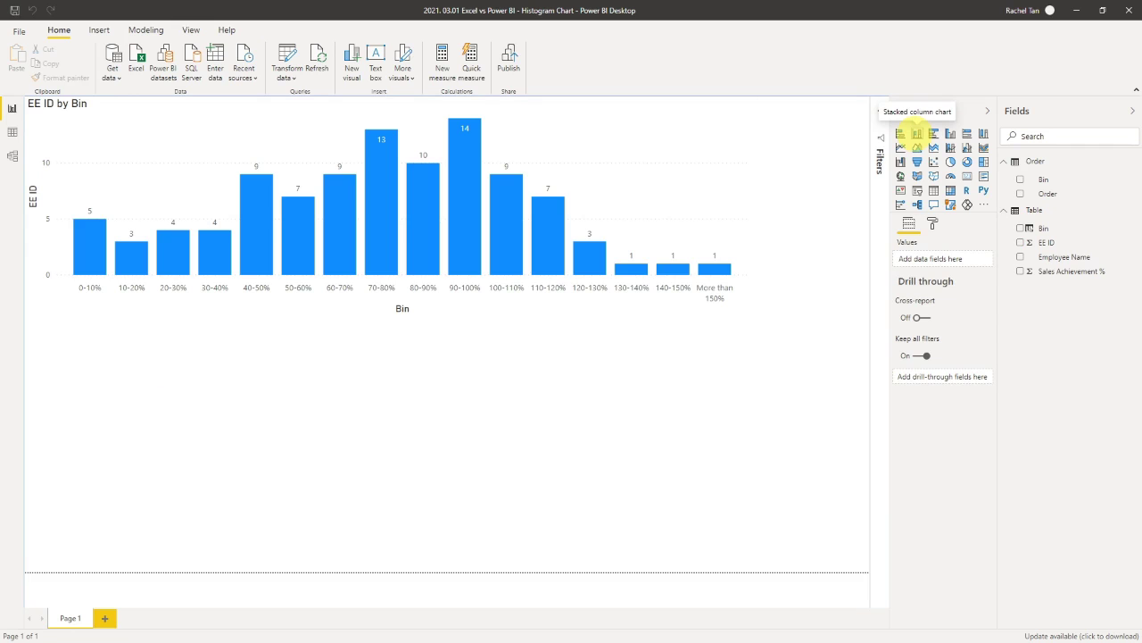
pyautogui.click(917, 133)
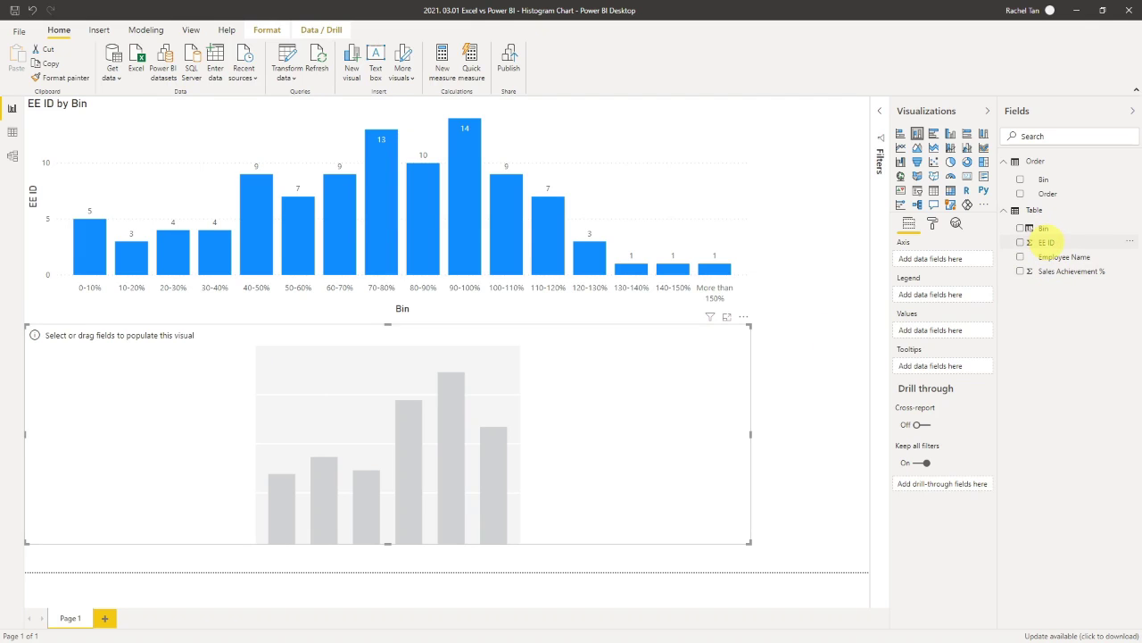
# Chart the count of EE ID by Table's Bin.
pyautogui.moveTo(1044, 242); pyautogui.dragTo(946, 330)
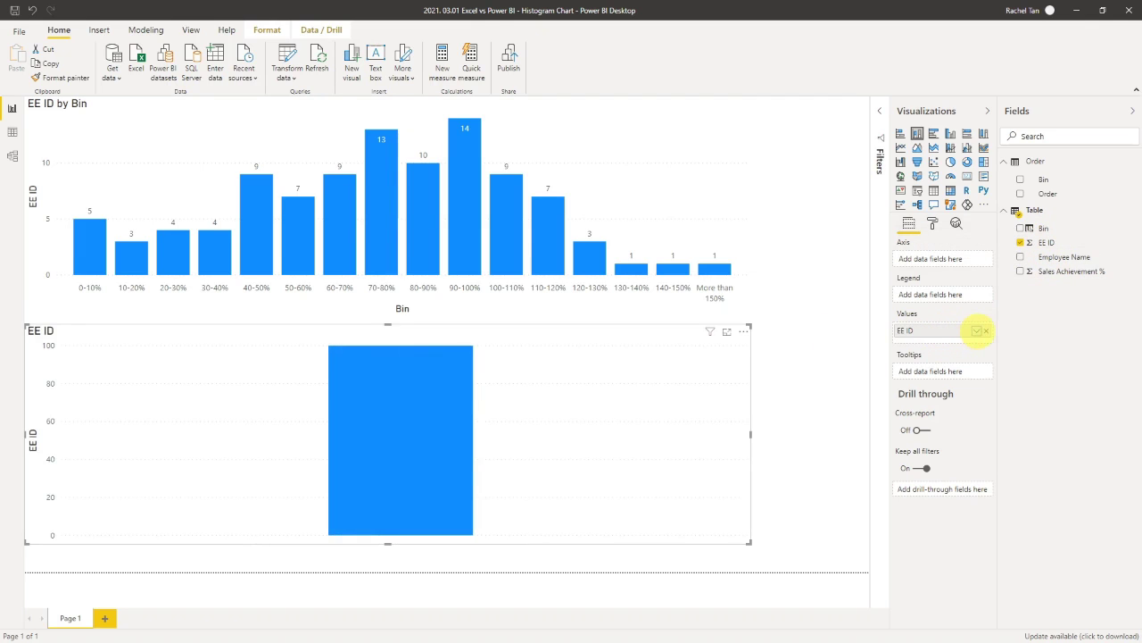
pyautogui.click(977, 331)
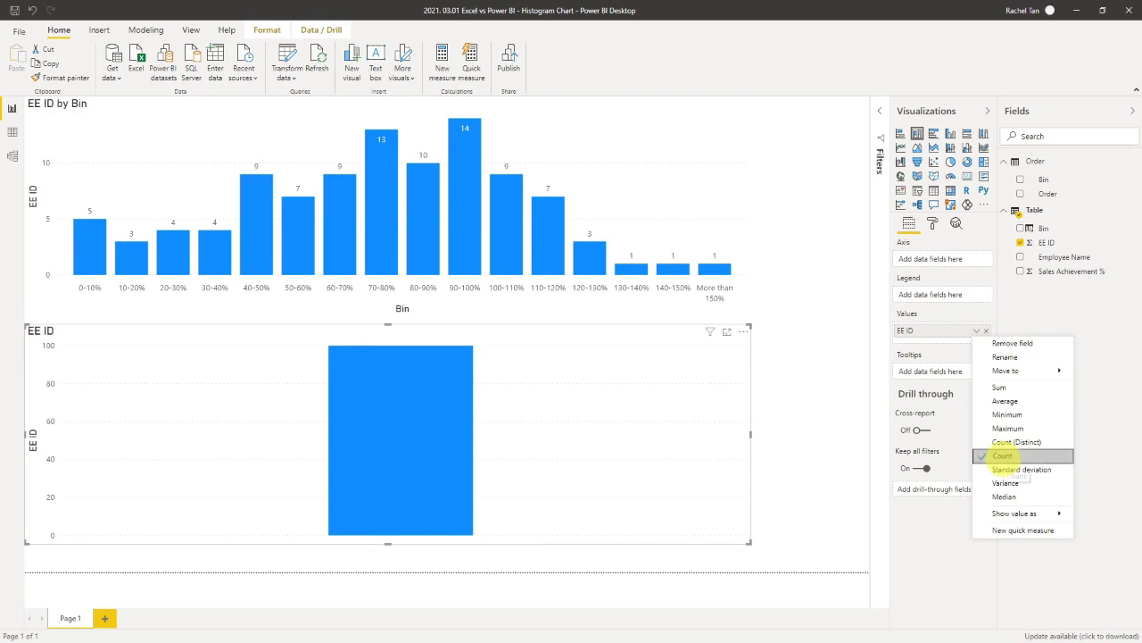
pyautogui.click(1002, 456)
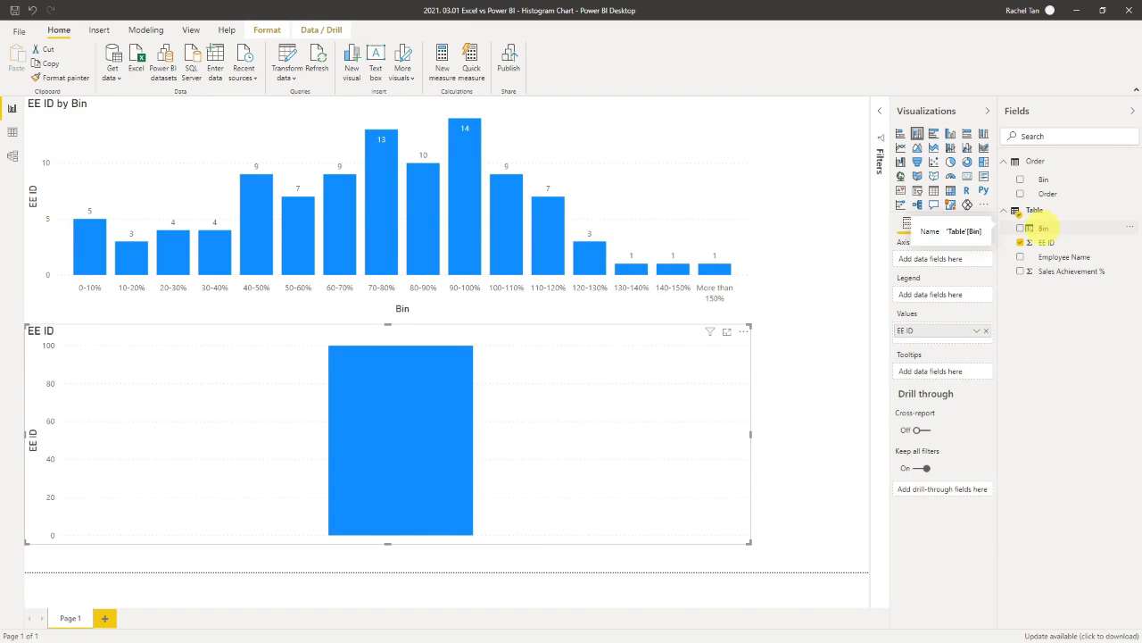
pyautogui.moveTo(1044, 226); pyautogui.dragTo(943, 258)
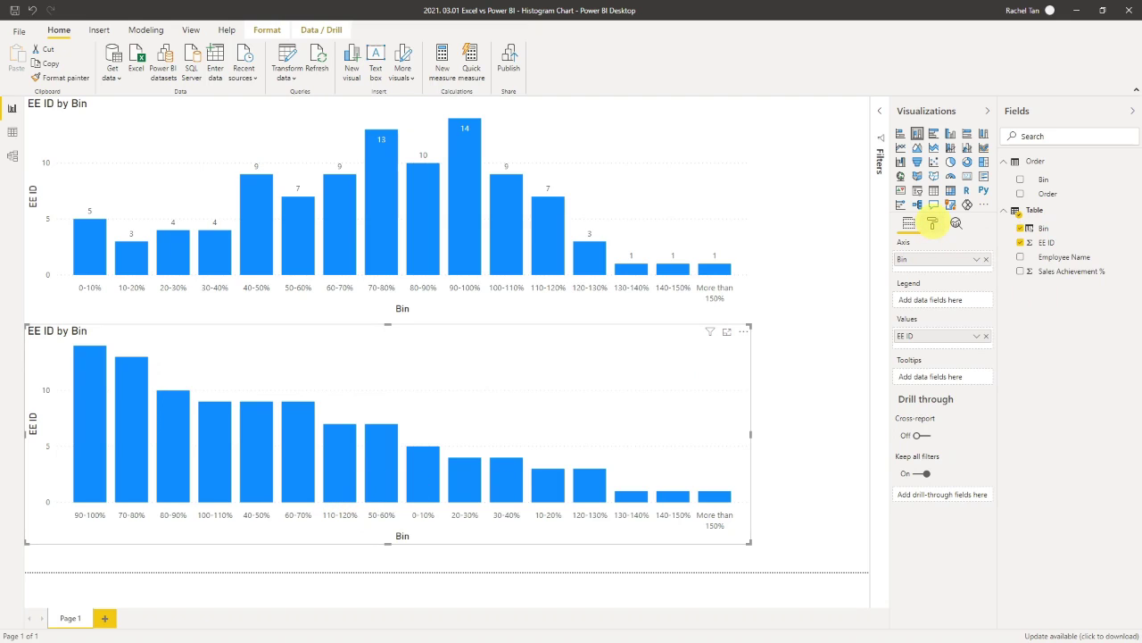
# Turn on data labels for the lower EE ID by Bin chart so each bar shows its count.
pyautogui.click(932, 223)
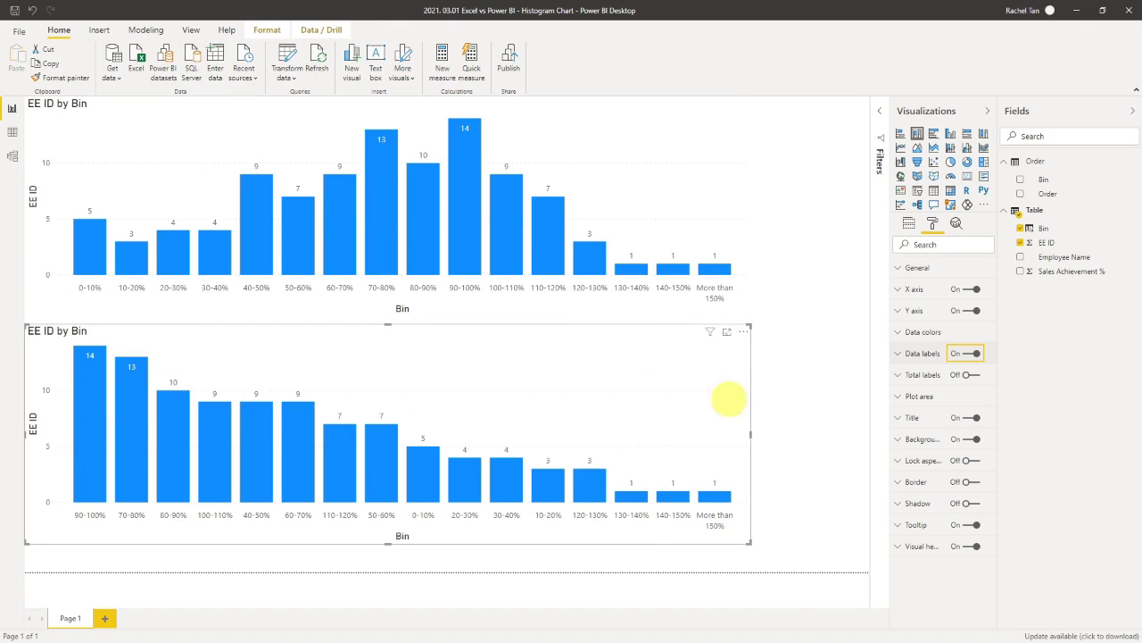
pyautogui.click(801, 311)
pyautogui.click(635, 369)
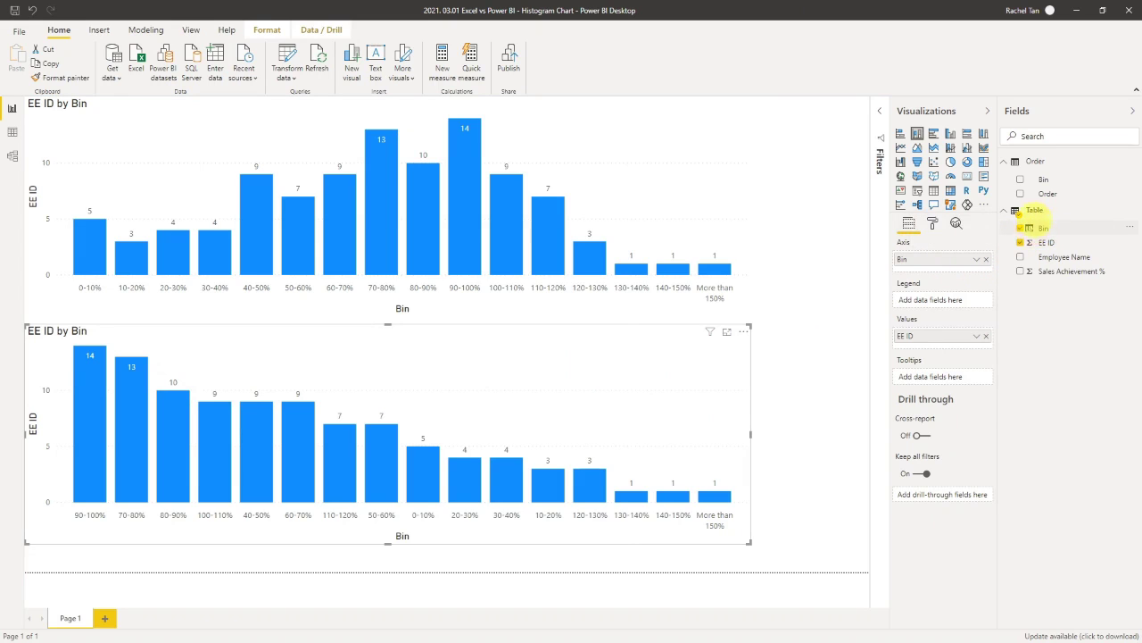
# Swap the lower chart's axis to the Order table's Bin and sort Bin by the Order column.
pyautogui.click(986, 259)
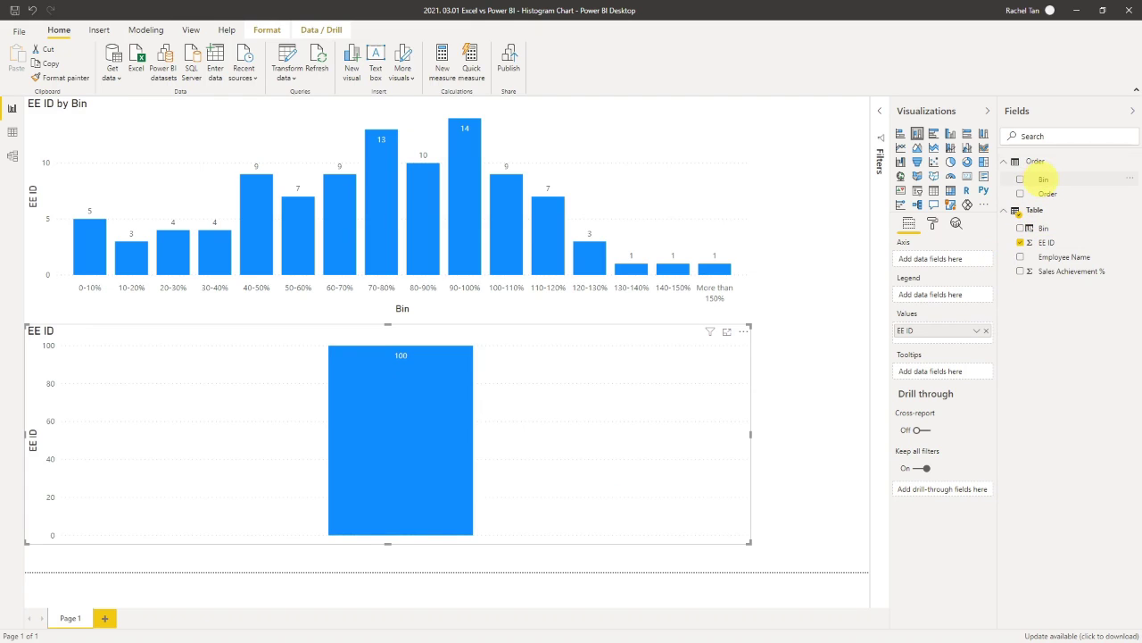
pyautogui.moveTo(1045, 179); pyautogui.dragTo(941, 259)
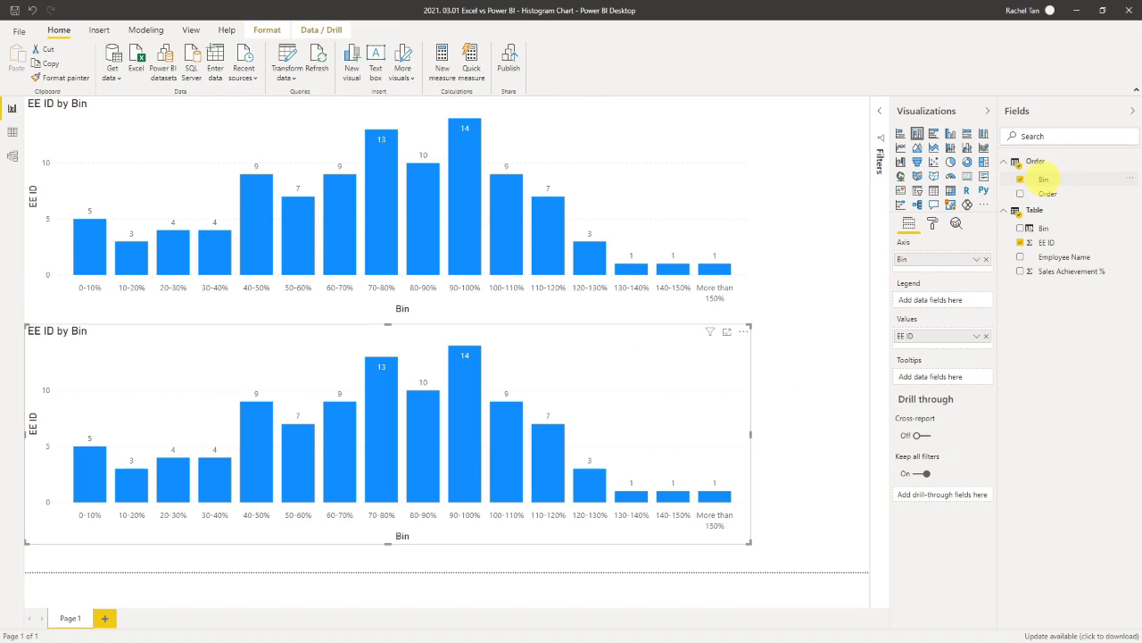
pyautogui.click(1043, 179)
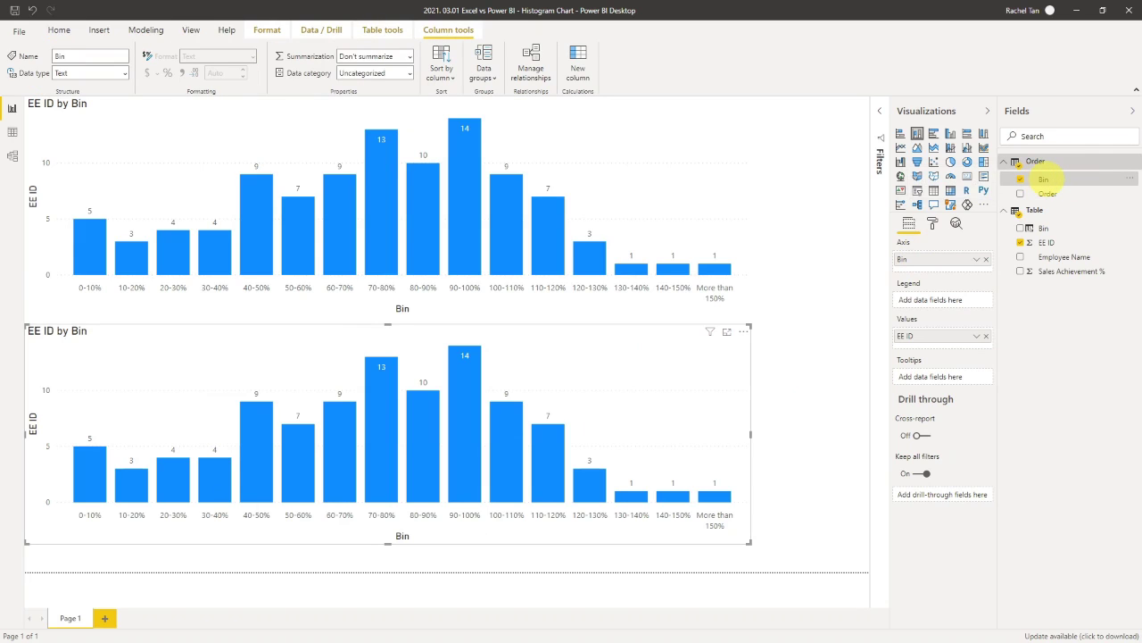
pyautogui.click(441, 71)
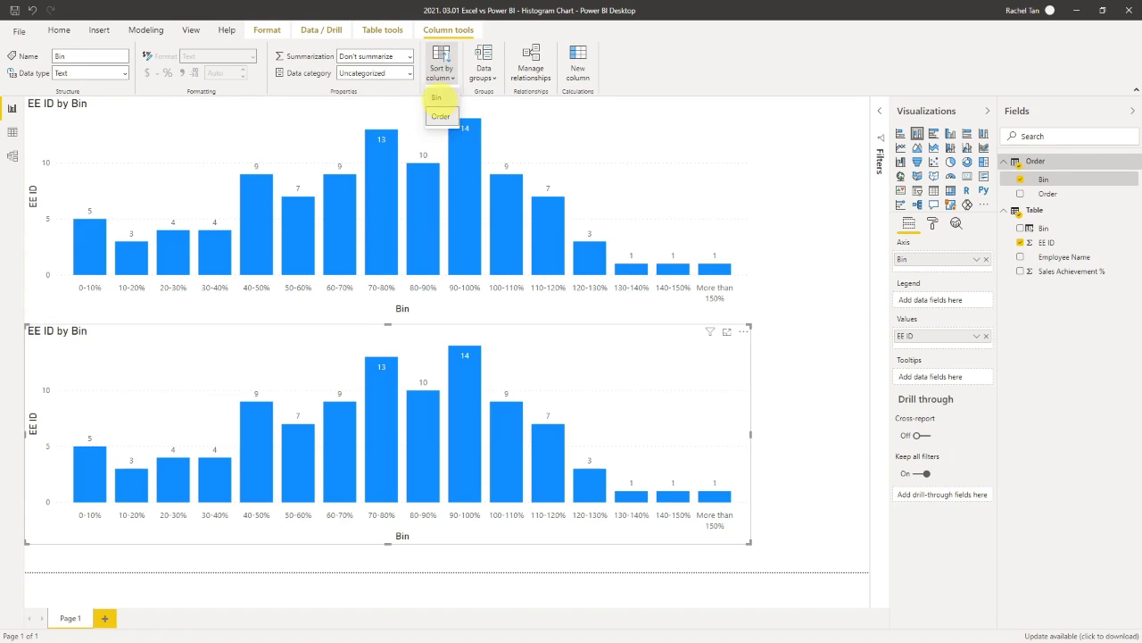
pyautogui.click(440, 114)
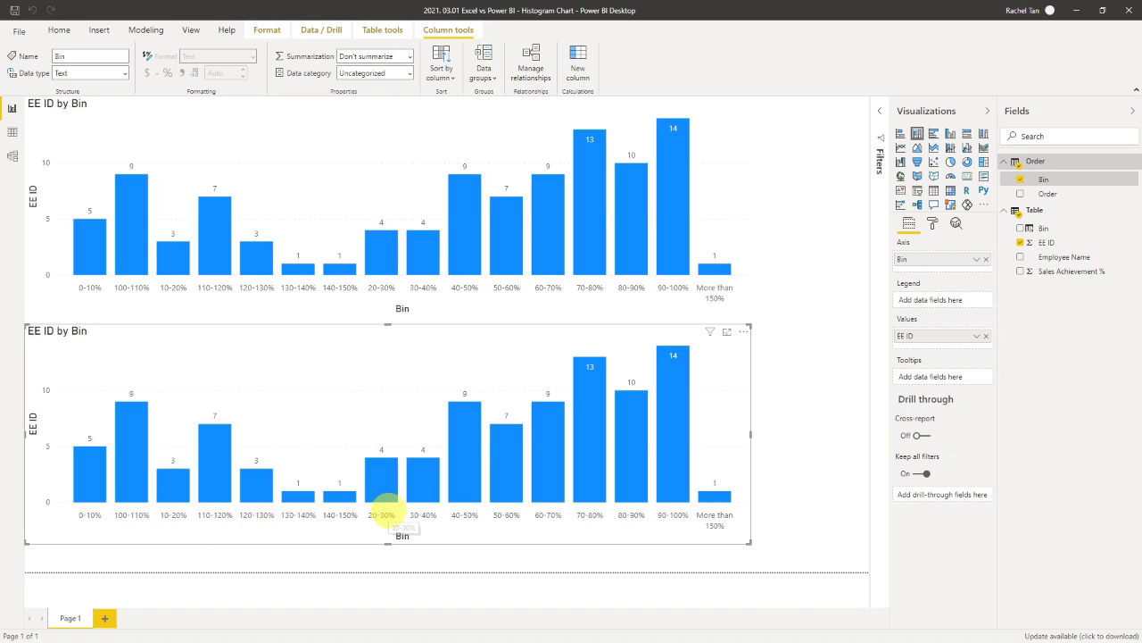
pyautogui.click(441, 71)
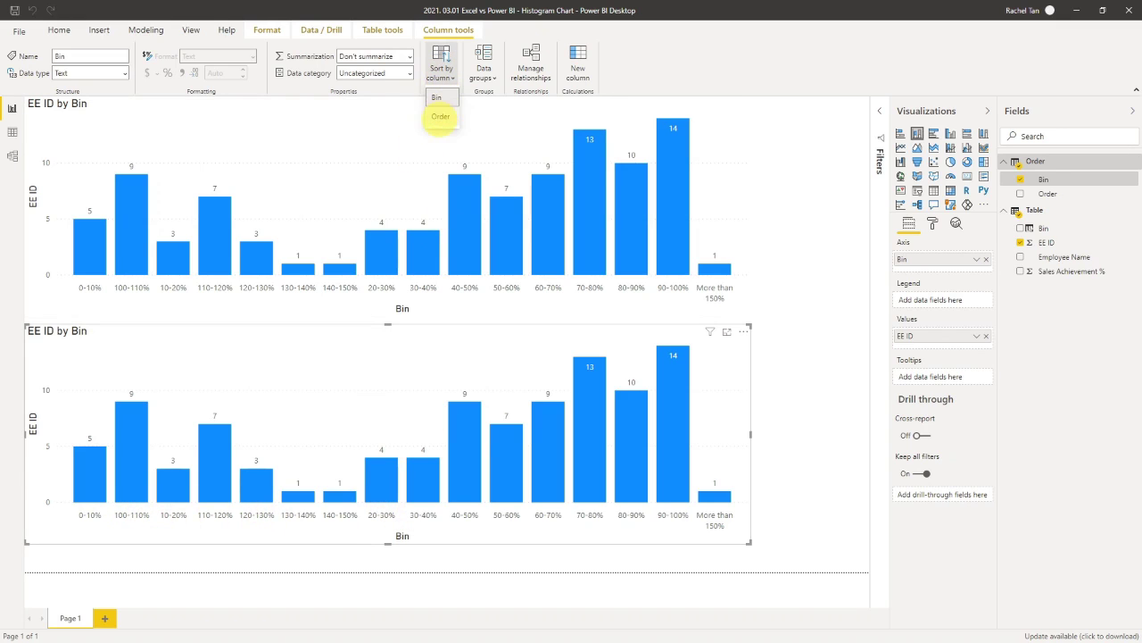
pyautogui.click(441, 116)
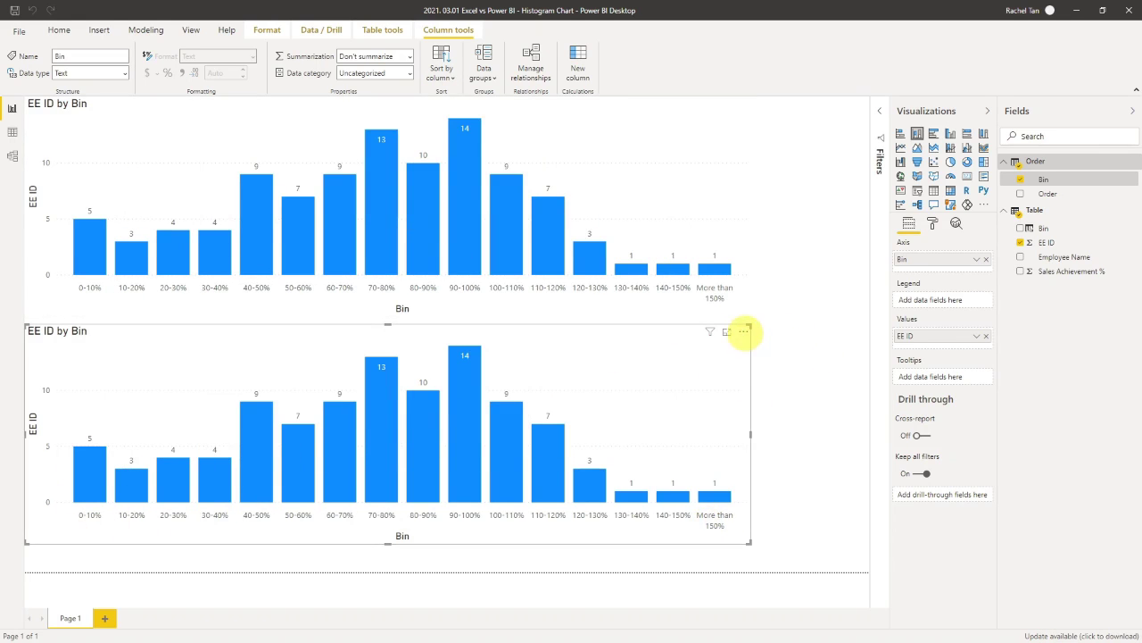
pyautogui.click(744, 331)
pyautogui.click(719, 353)
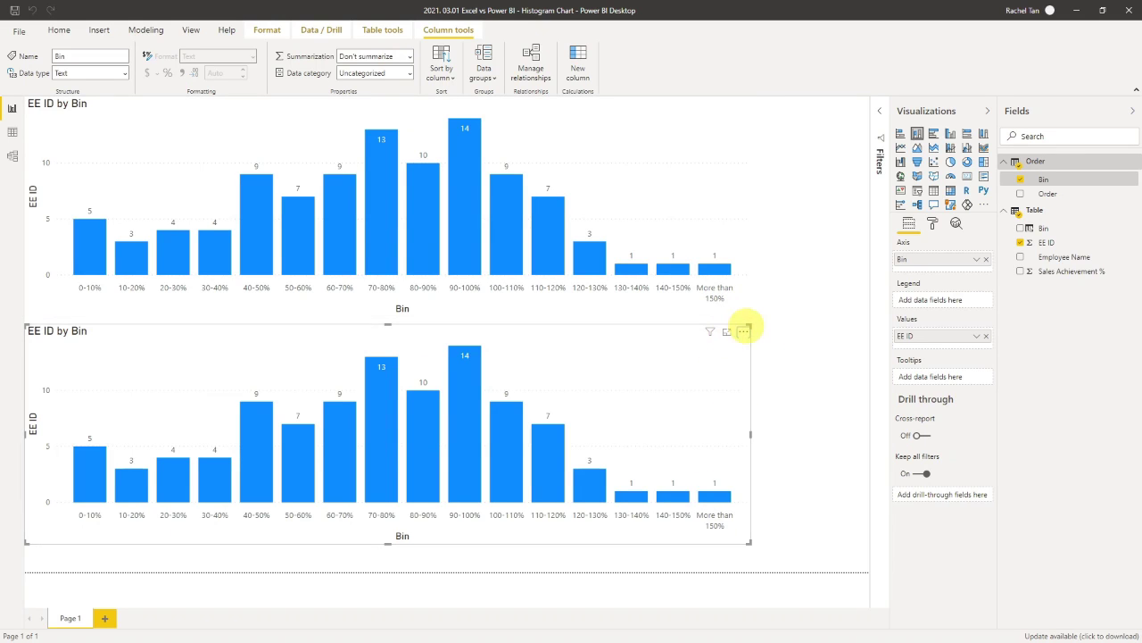
pyautogui.click(743, 331)
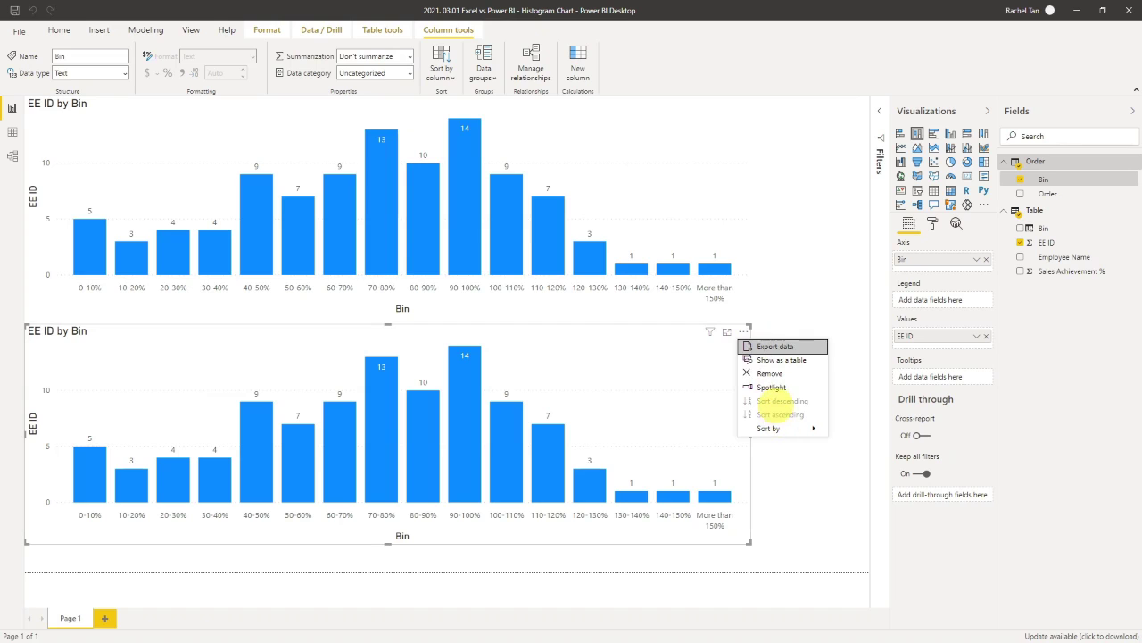
pyautogui.moveTo(773, 432)
pyautogui.click(855, 442)
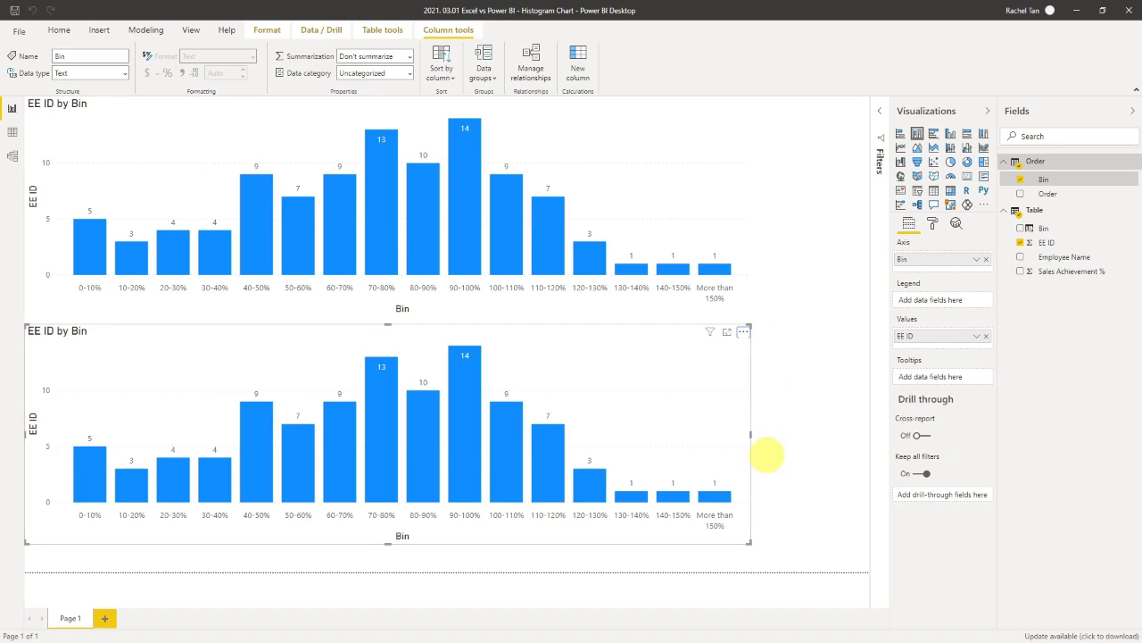
pyautogui.click(743, 331)
pyautogui.moveTo(768, 429)
pyautogui.click(852, 429)
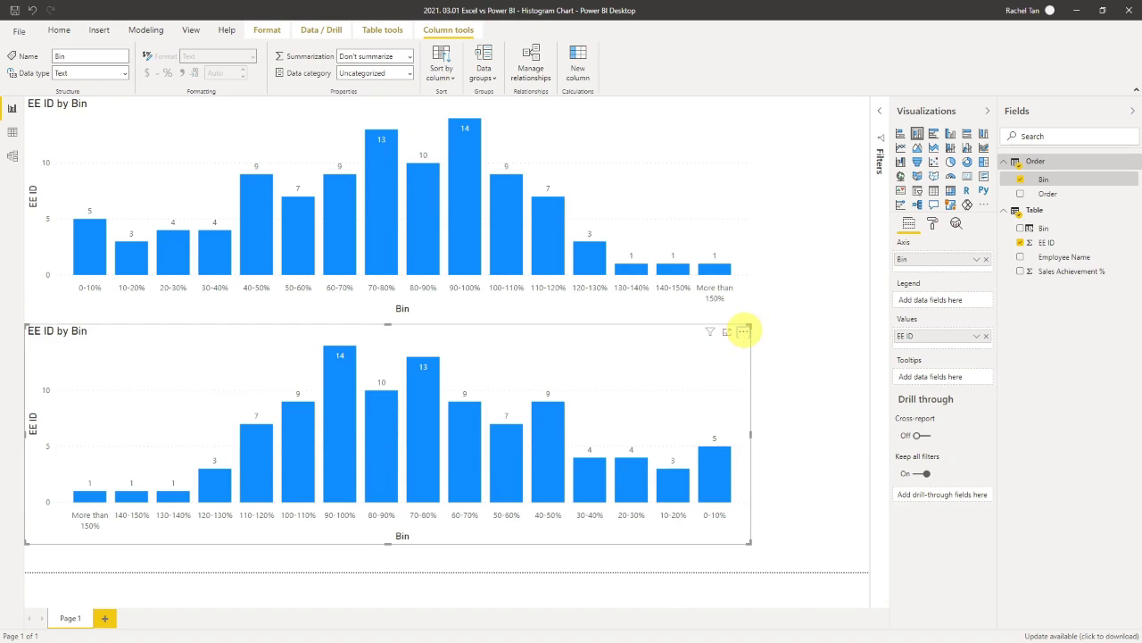
pyautogui.click(744, 331)
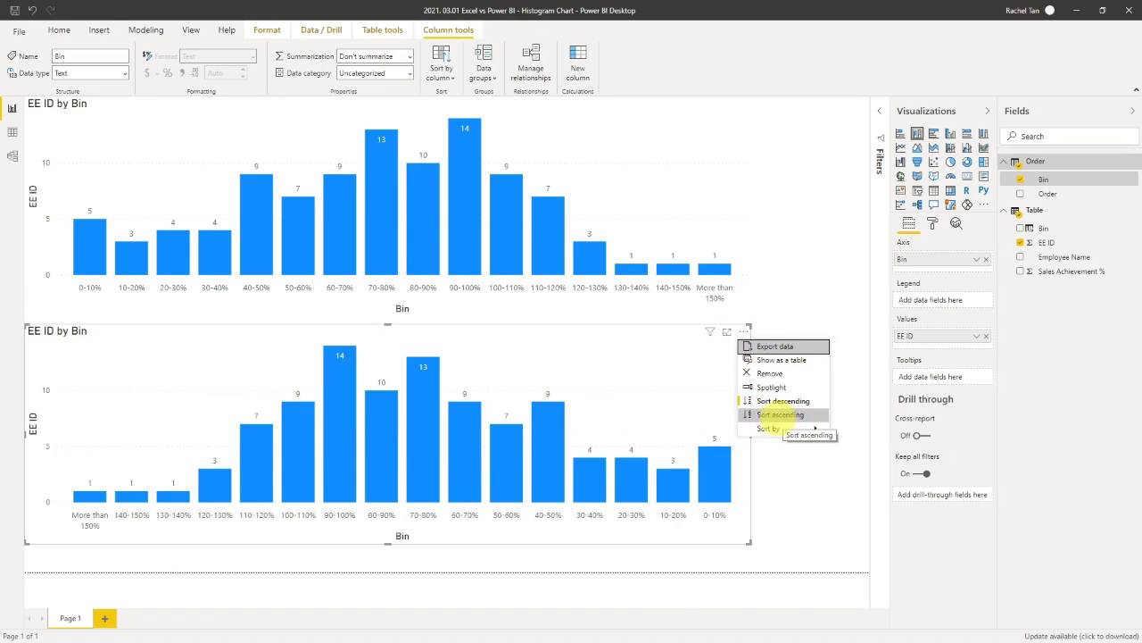
pyautogui.click(781, 416)
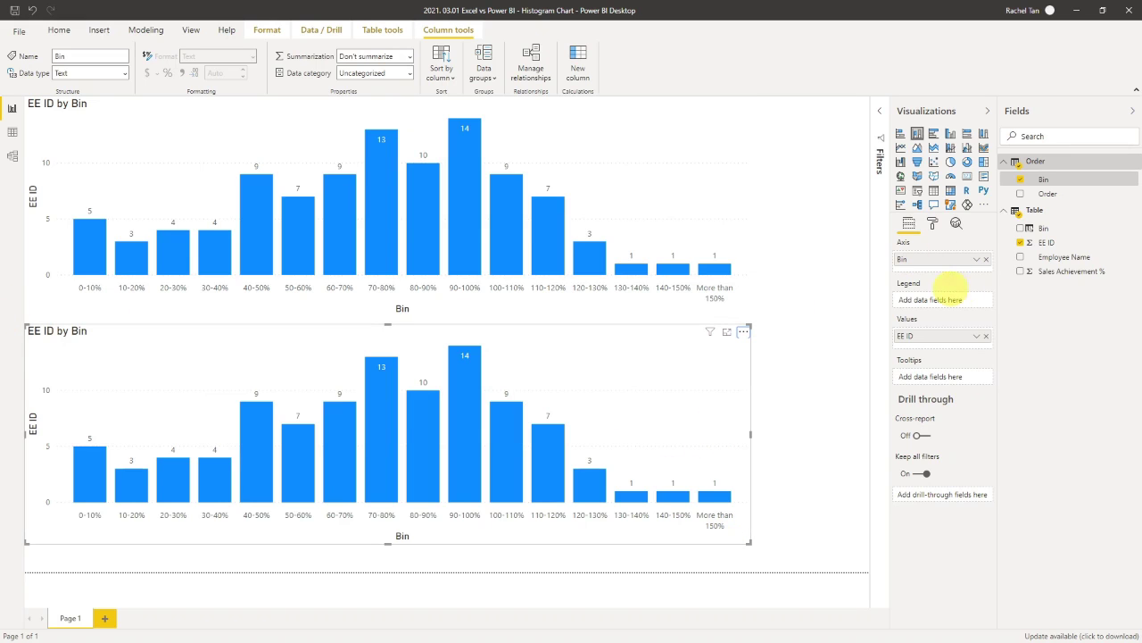
# Change the lower chart's title from 'EE ID by Bin' to 'Histogram Chart'.
pyautogui.click(932, 223)
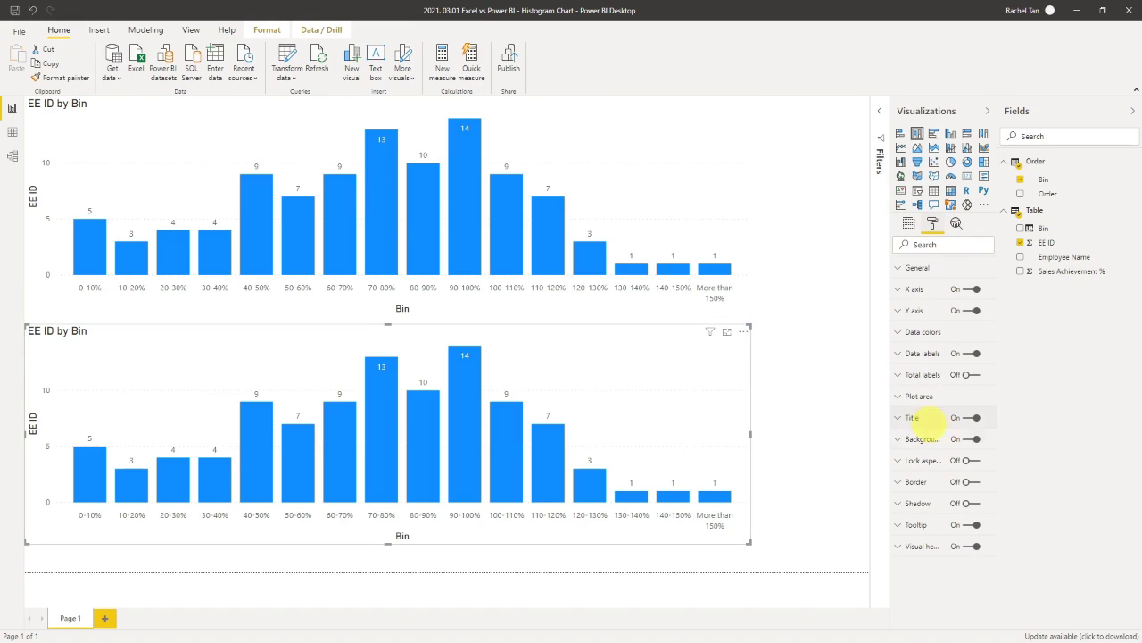
pyautogui.click(919, 417)
pyautogui.moveTo(942, 453); pyautogui.dragTo(878, 457)
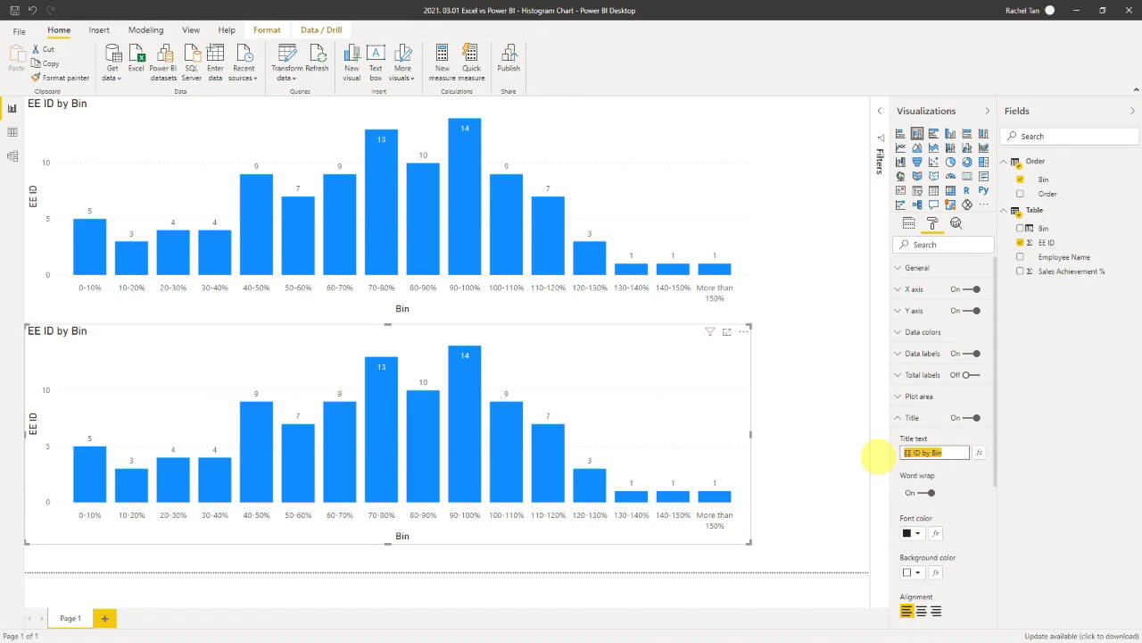
pyautogui.write('Hi')
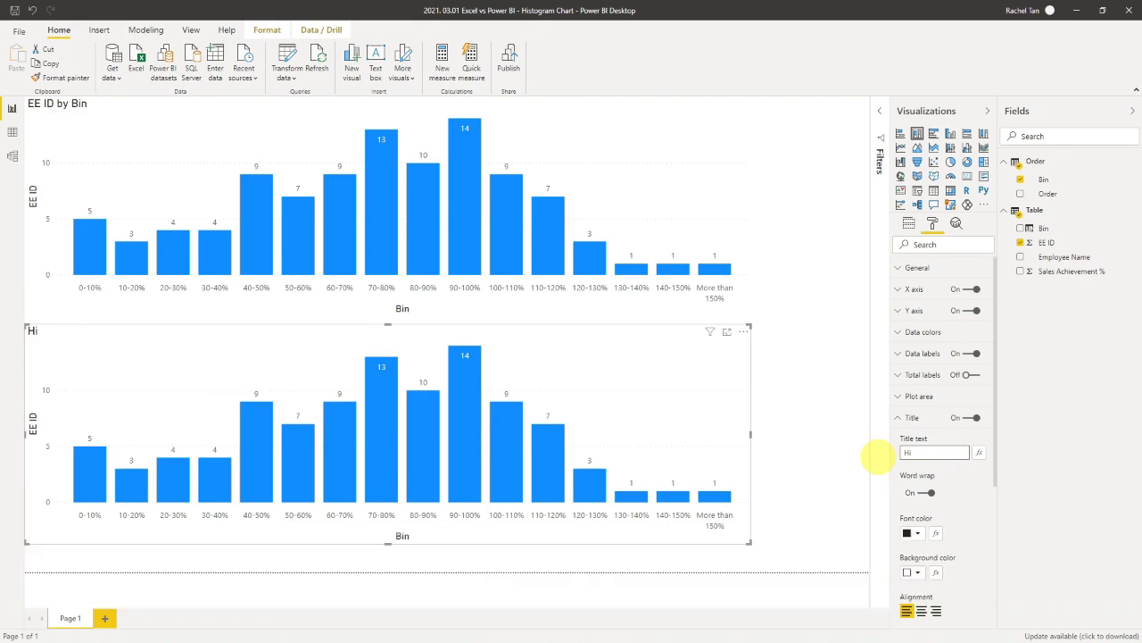
pyautogui.write('stogram Chart')
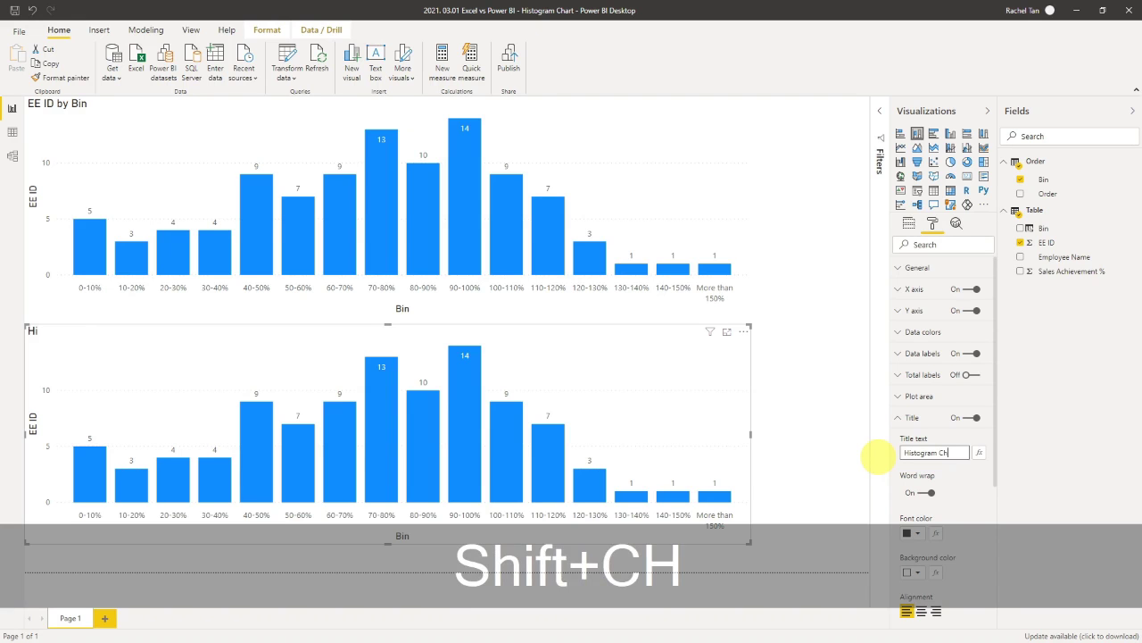
pyautogui.click(796, 451)
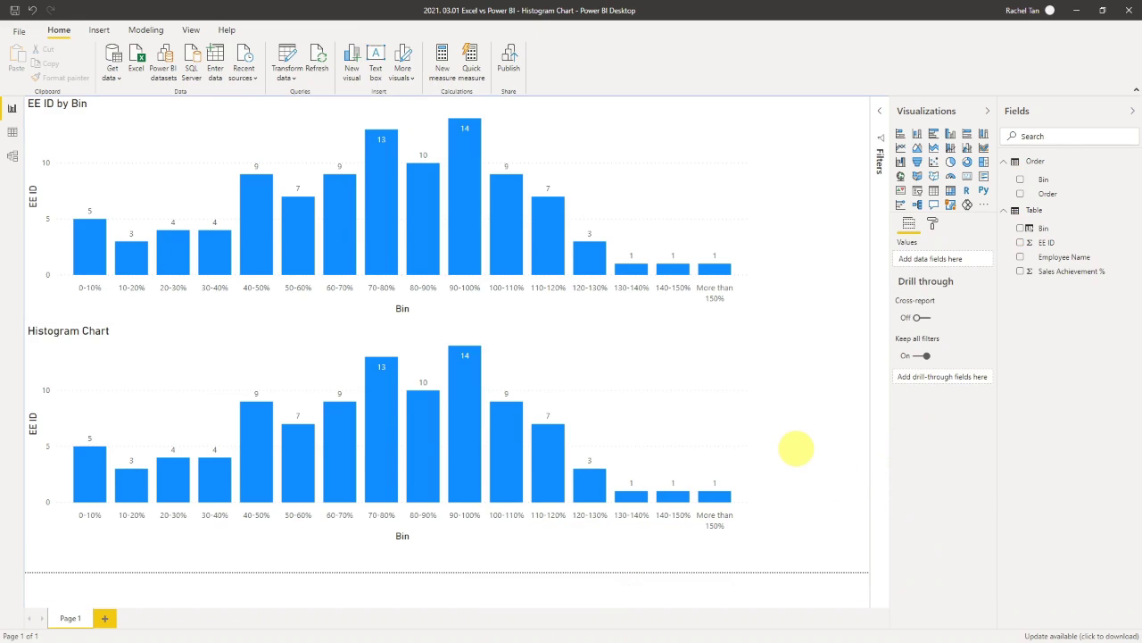
pyautogui.click(695, 437)
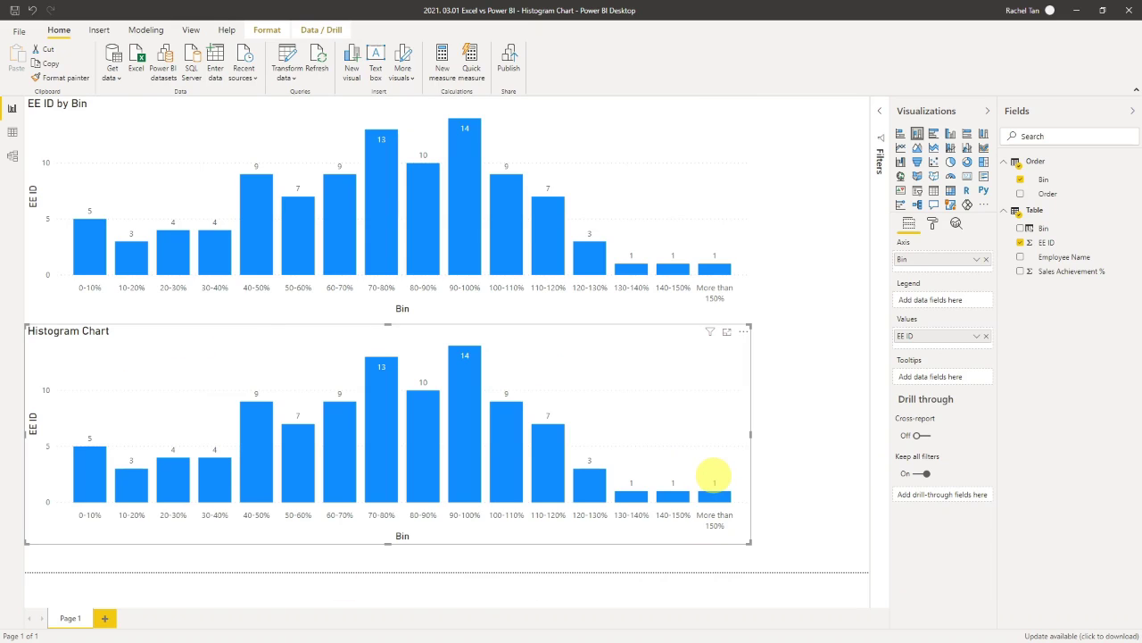
pyautogui.click(828, 395)
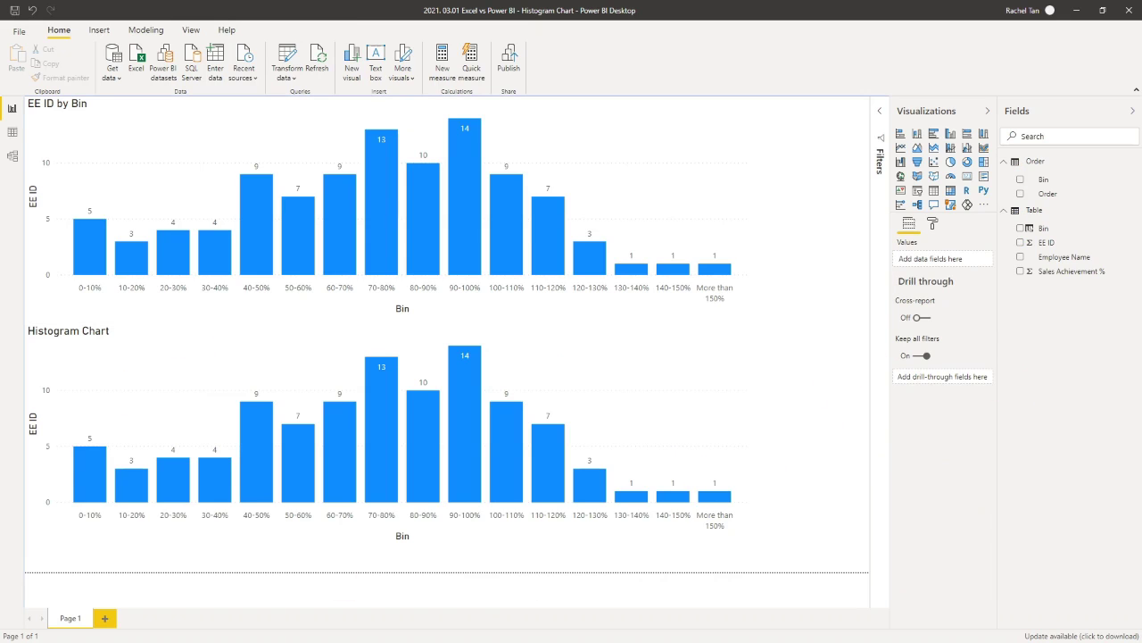